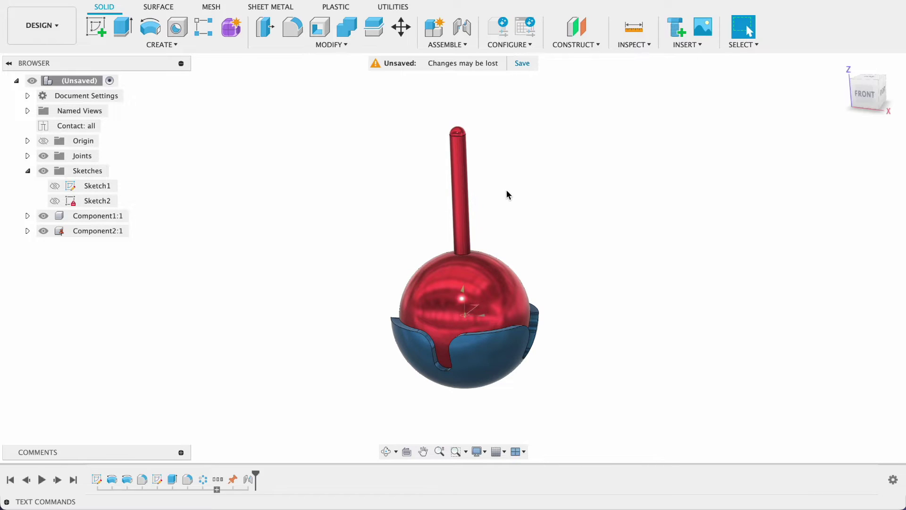
Orbit the assembly and swing the red stick on its ball joint inside the blue socket.
shift+middle_drag(506, 191, 477, 158)
drag(465, 151, 527, 186)
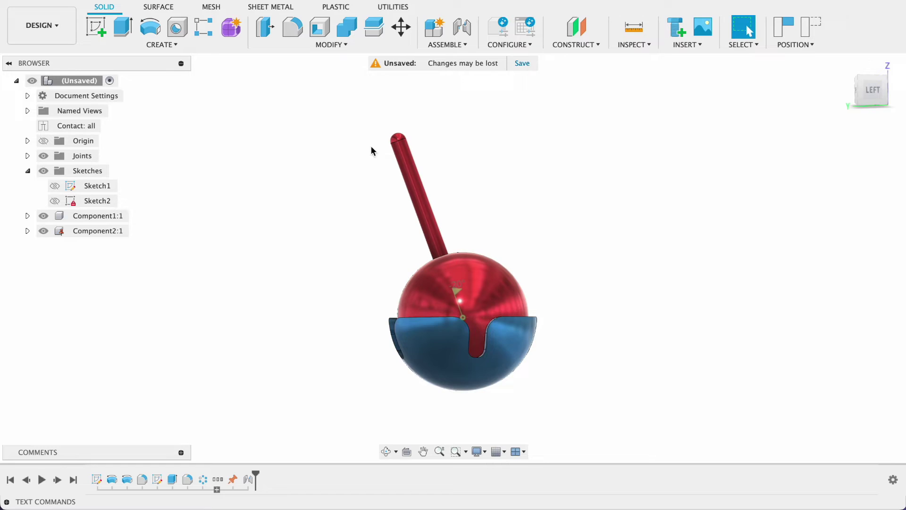
shift+middle_drag(555, 150, 652, 148)
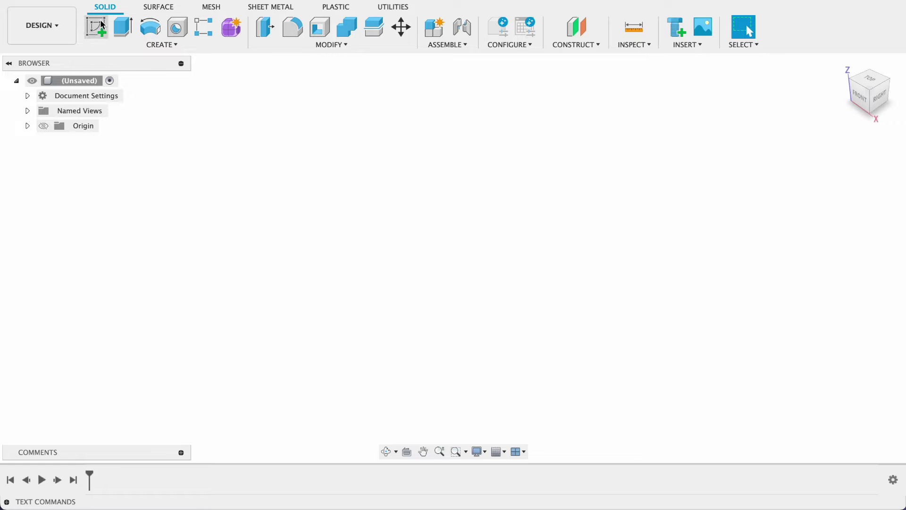
On the front XZ plane, sketch concentric 90 mm and 80 mm diameter circles at the origin.
click(95, 27)
click(472, 245)
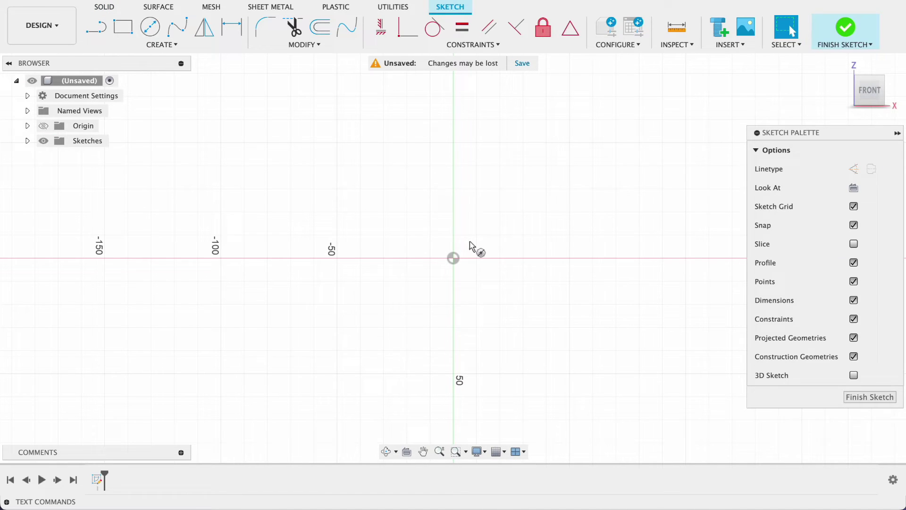
key(c)
click(453, 258)
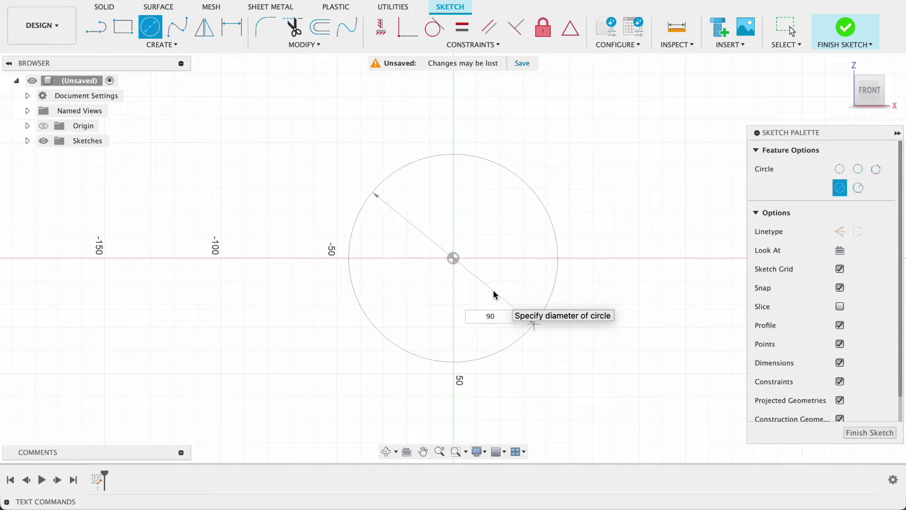
key(Return)
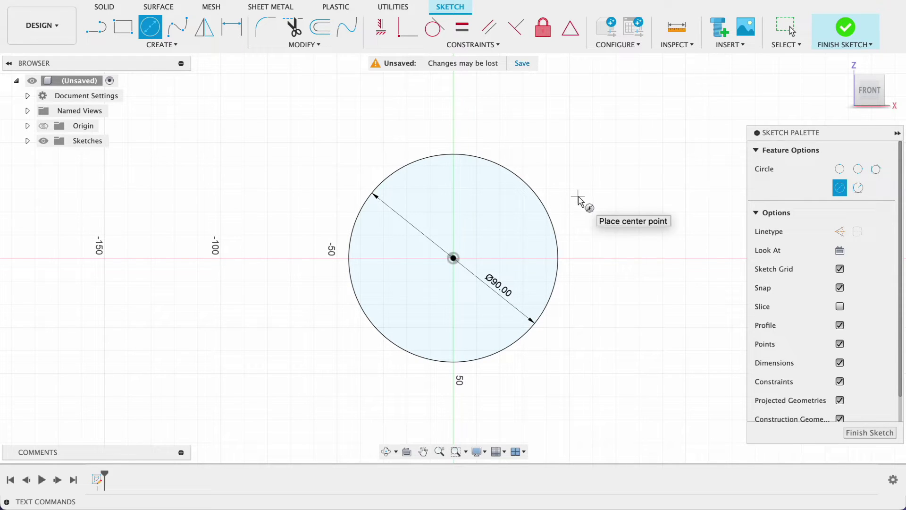
click(453, 258)
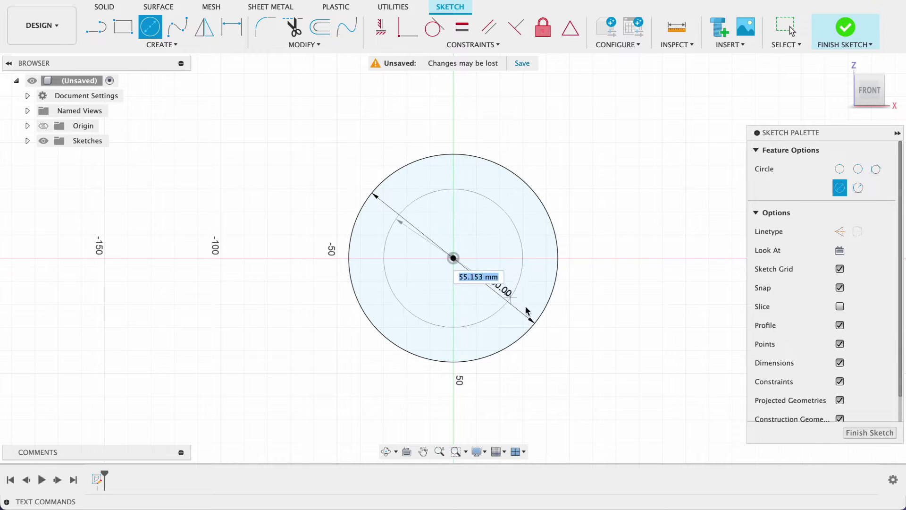
key(Return)
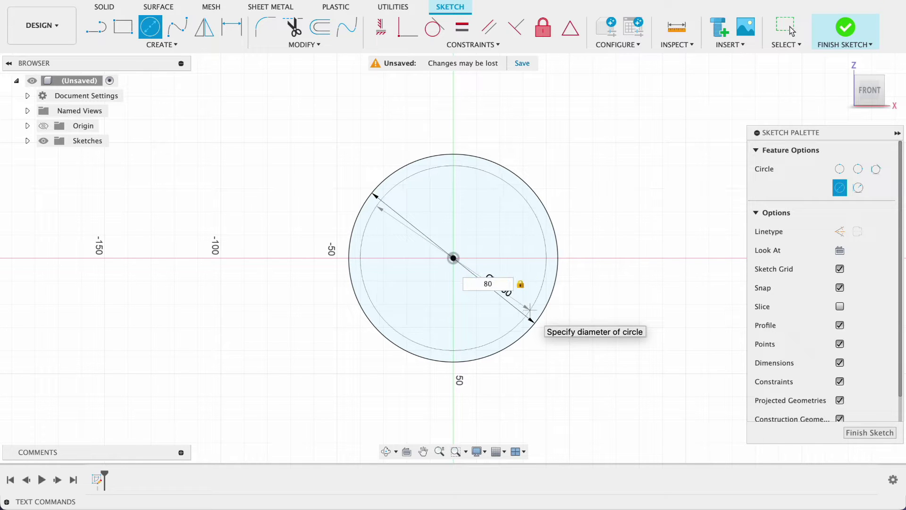
key(Escape)
scroll(423, 137, down, 3)
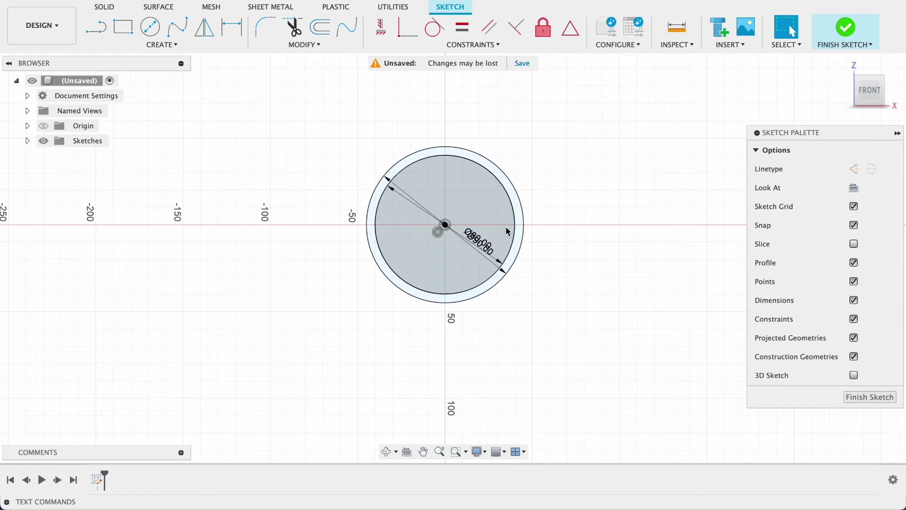
key(l)
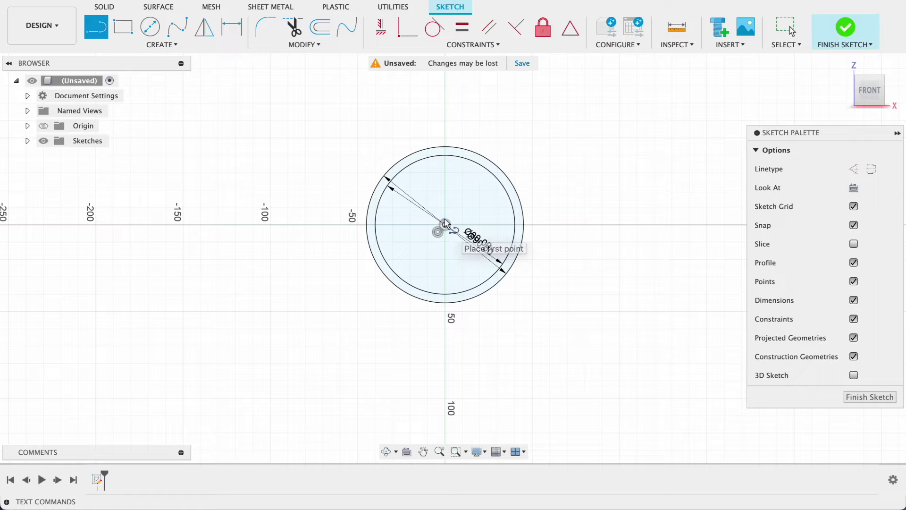
Draw a vertical line and a horizontal line crossing at the circles' centre.
click(446, 110)
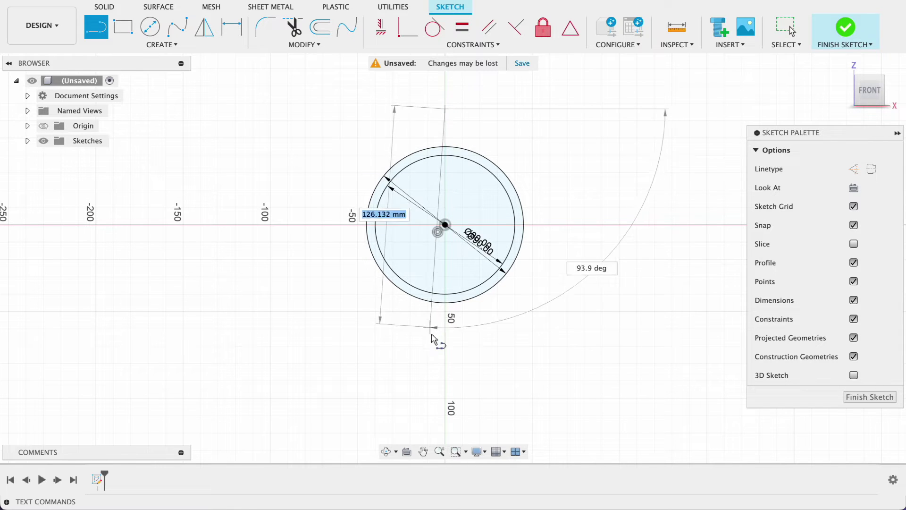
click(447, 370)
key(Escape)
key(l)
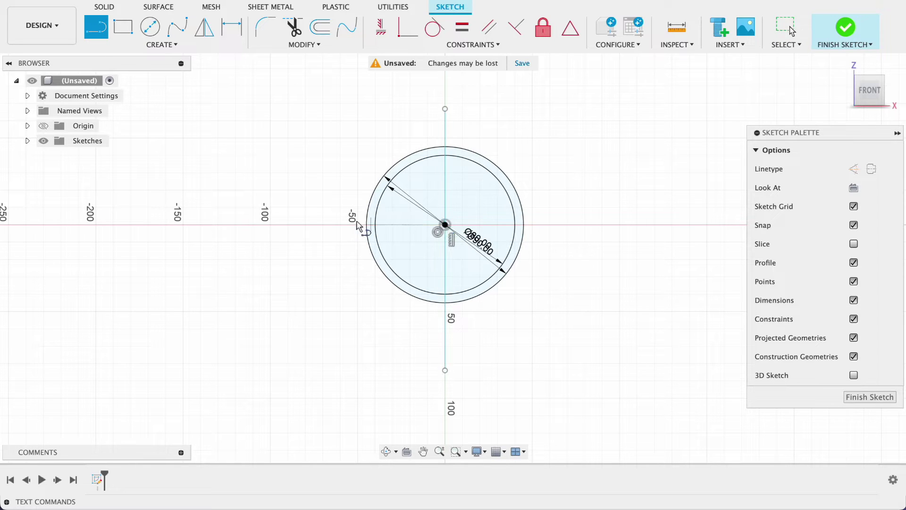
click(341, 225)
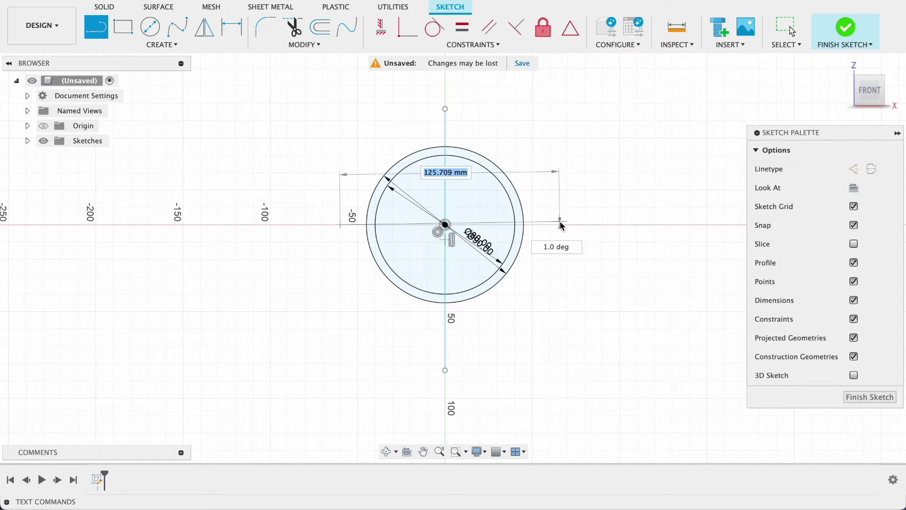
click(561, 226)
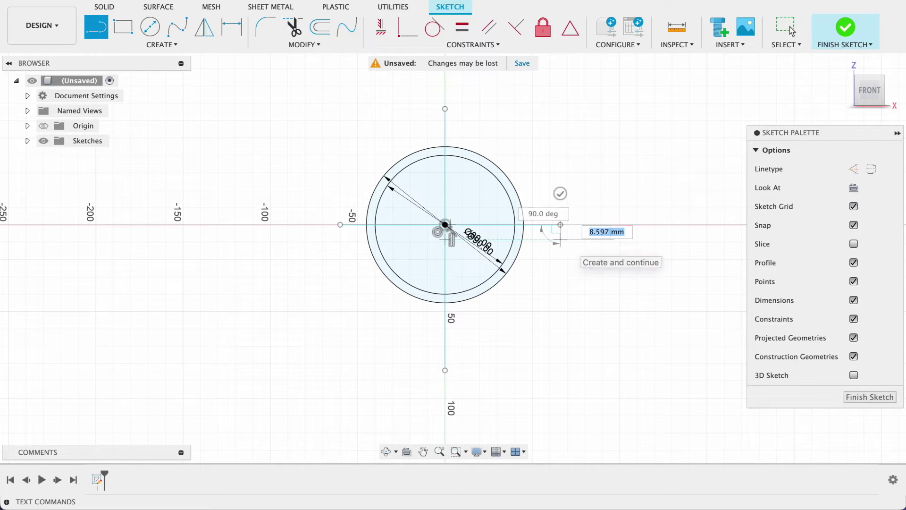
key(Escape)
scroll(550, 202, down, 2)
middle_drag(549, 202, 515, 279)
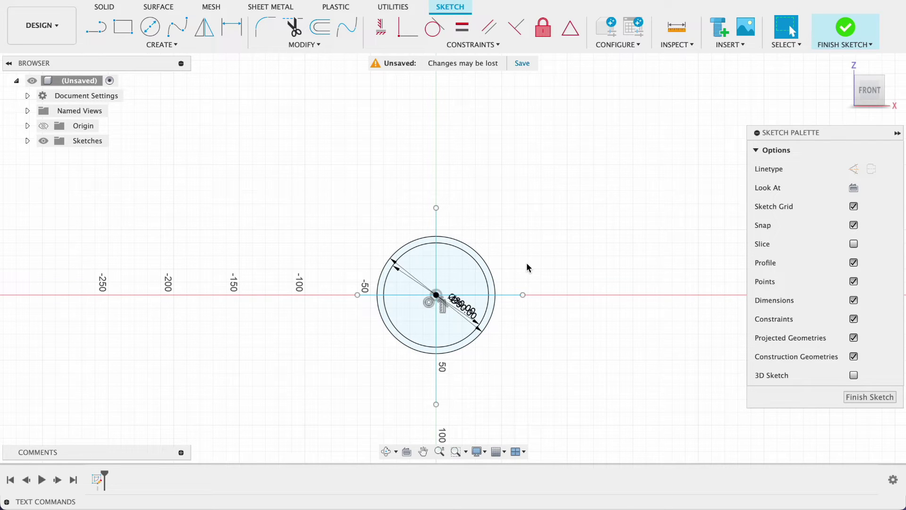
Draw a 5 mm wide, 120 mm tall rectangle from the circle centre, then finish the sketch.
key(r)
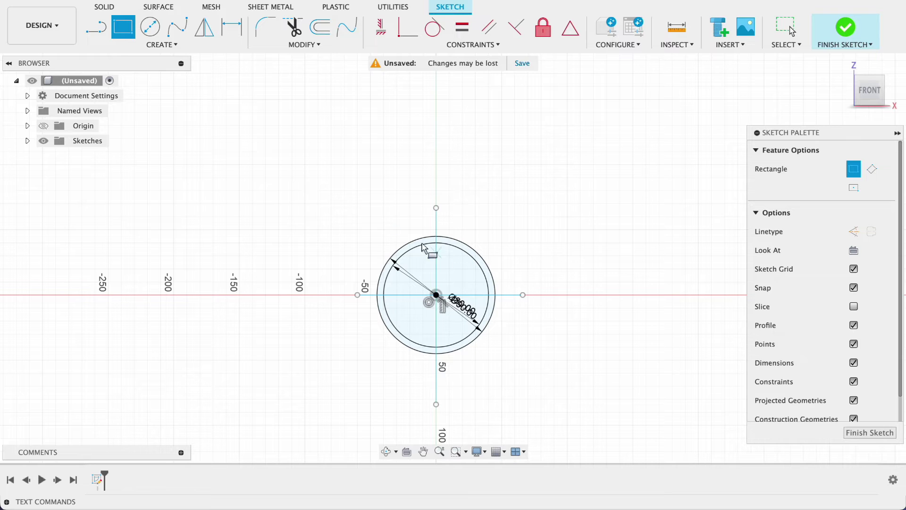
click(435, 295)
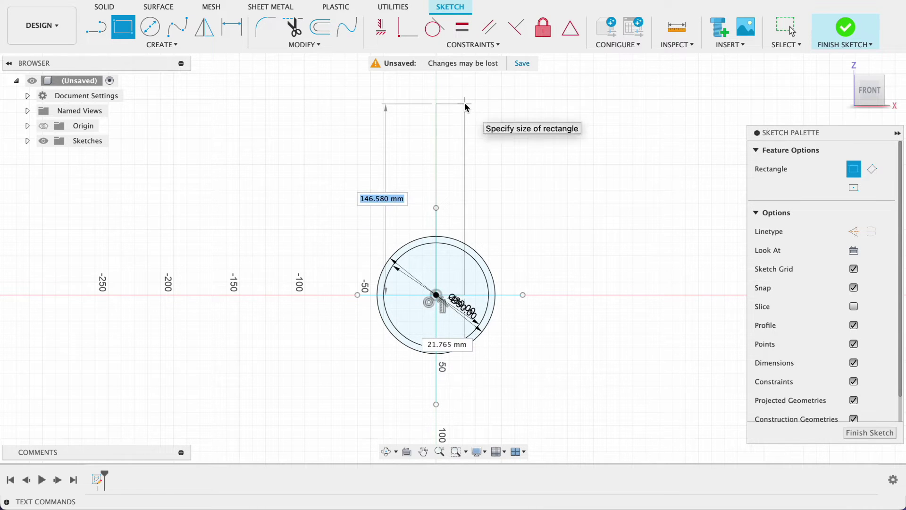
text(120)
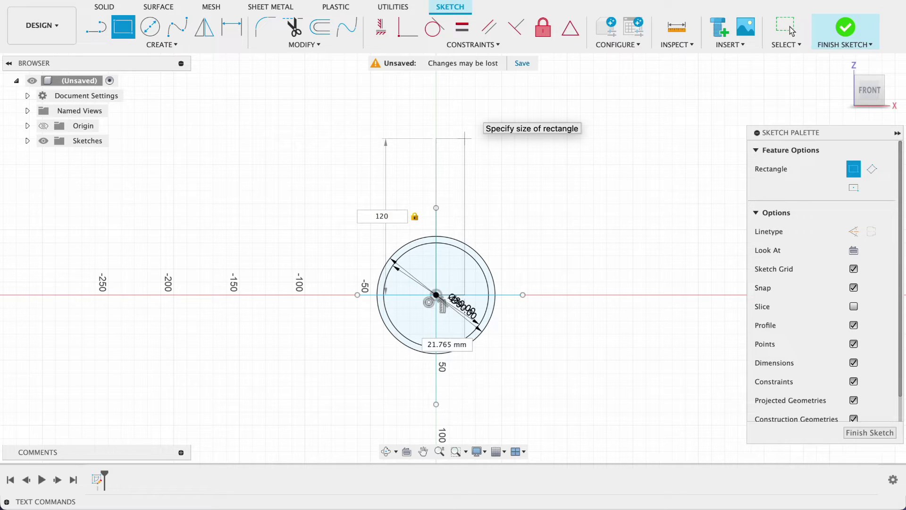
key(Tab)
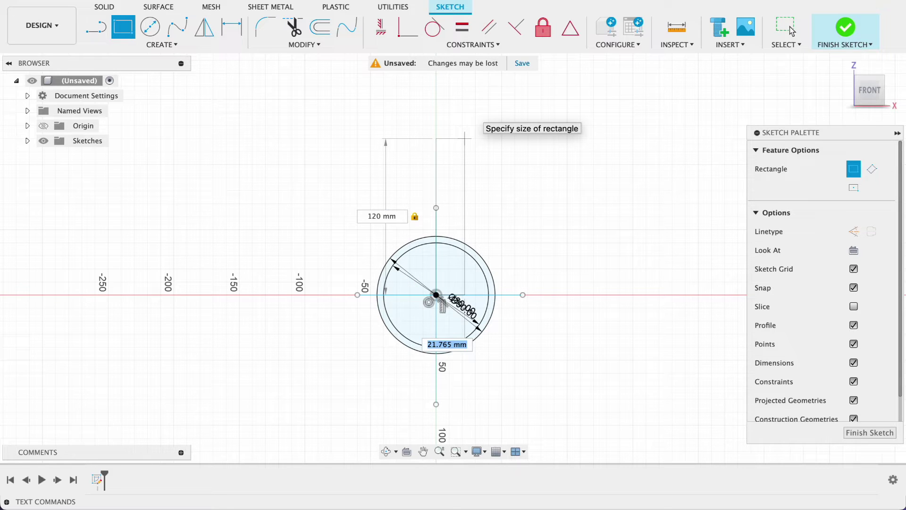
text(5)
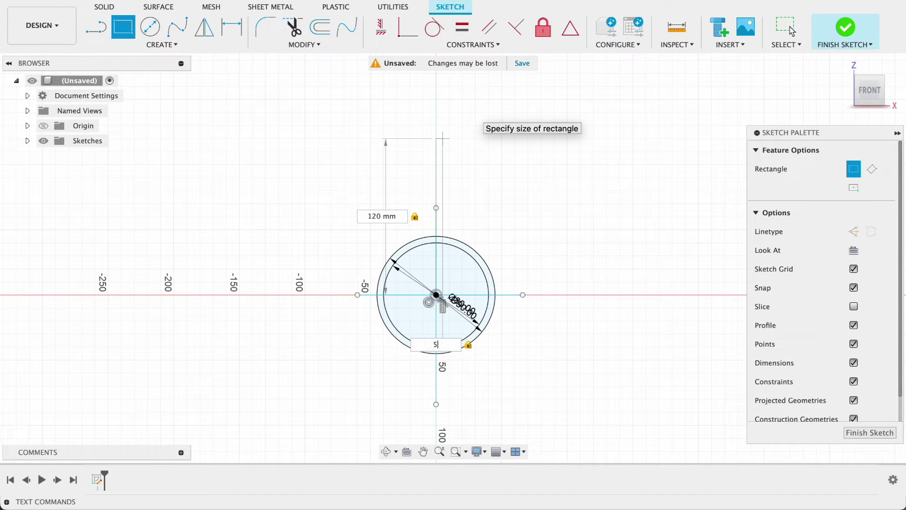
key(Return)
click(791, 31)
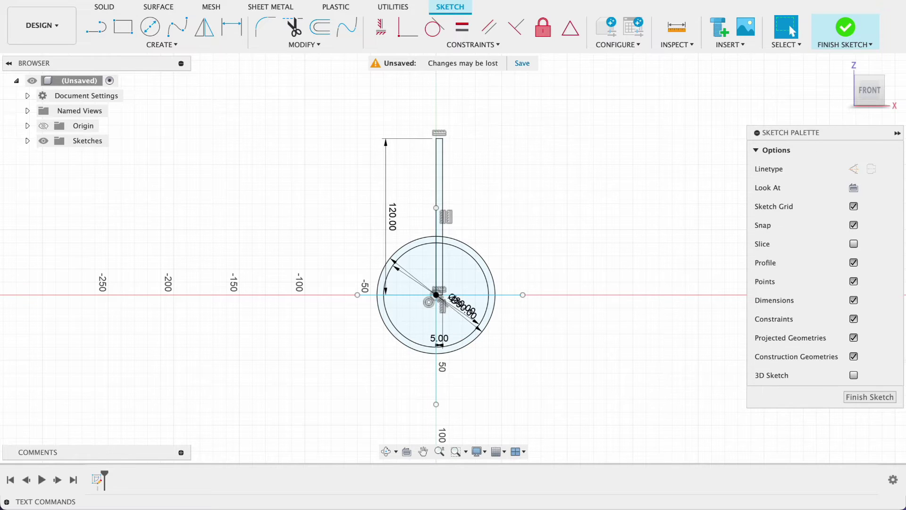
click(859, 398)
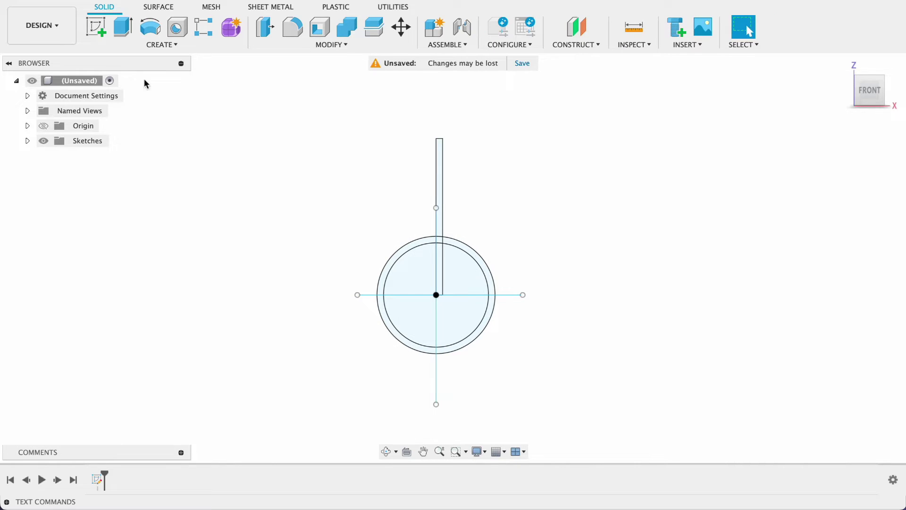
Revolve the right-hand circle quarters and stick segments 360° about the vertical centre line.
click(155, 23)
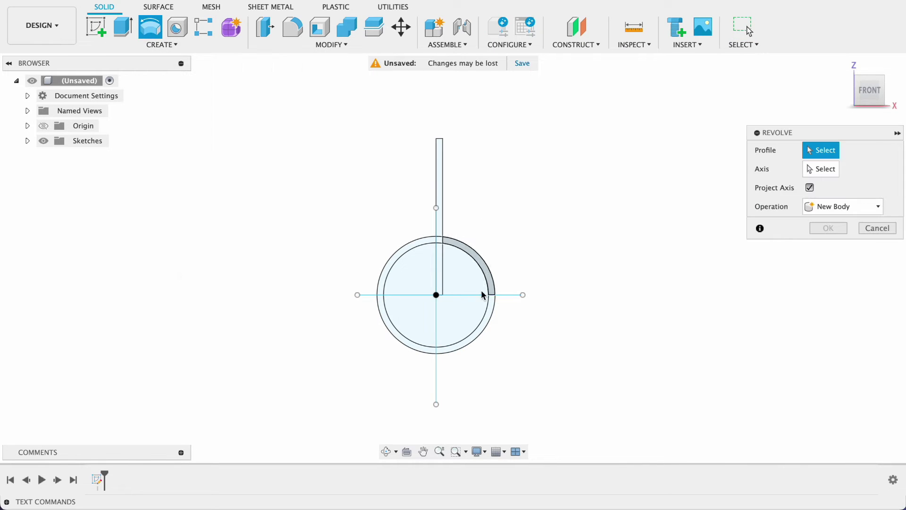
click(471, 313)
click(463, 281)
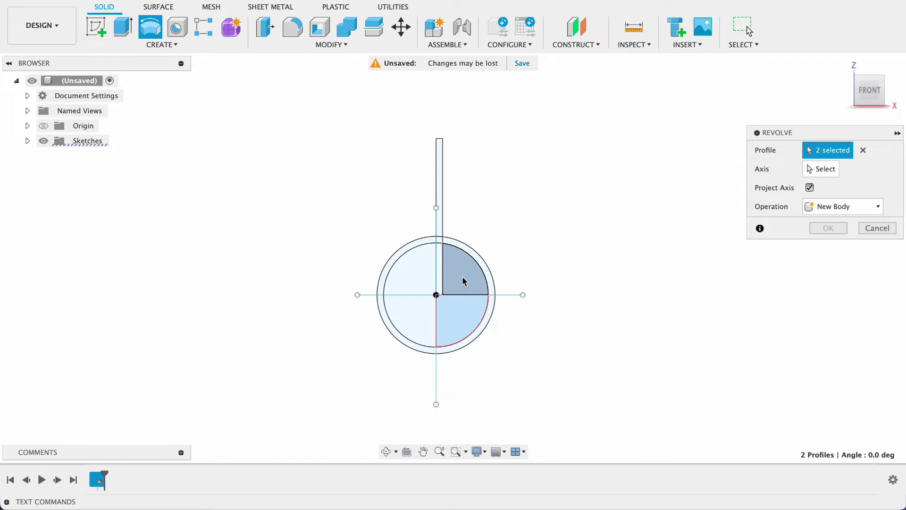
click(441, 276)
click(440, 239)
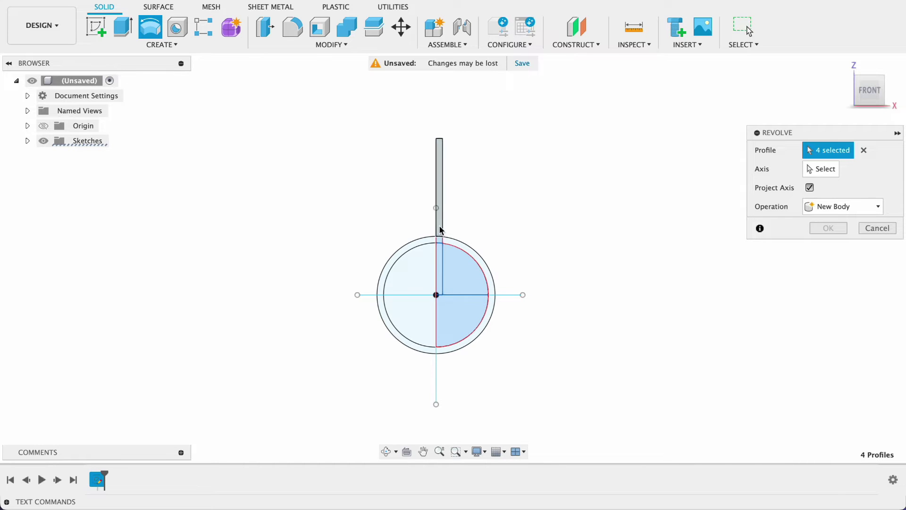
click(441, 229)
click(821, 169)
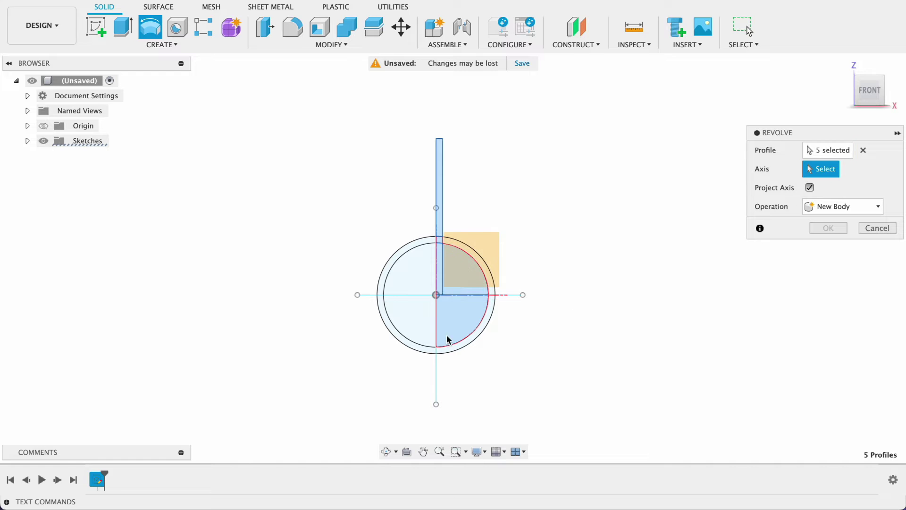
click(437, 326)
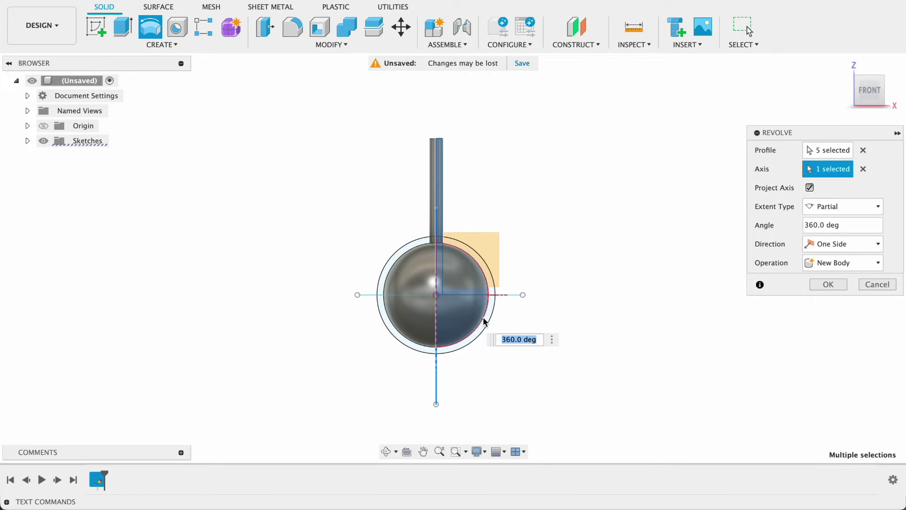
shift+middle_drag(615, 222, 650, 261)
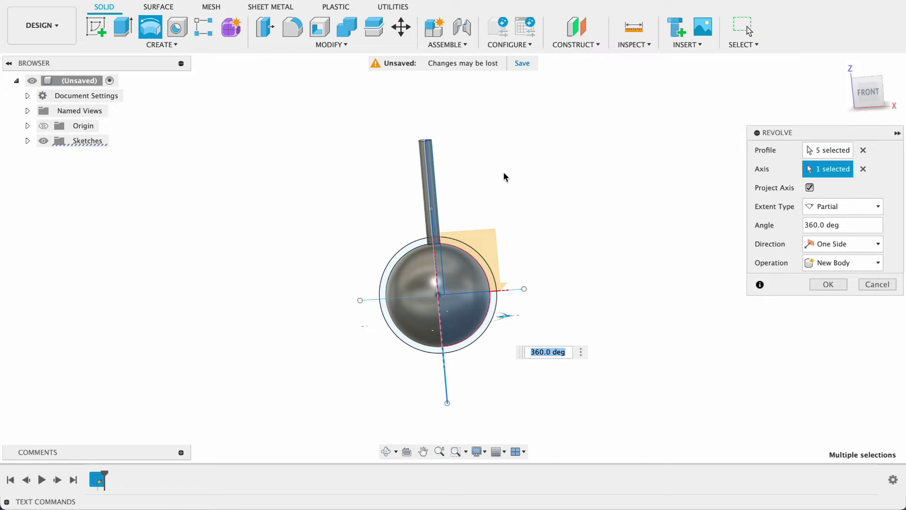
click(829, 285)
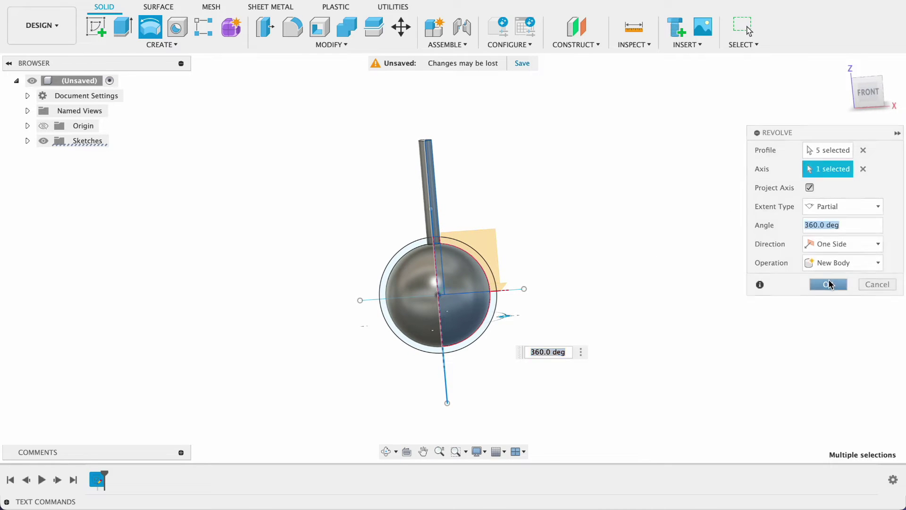
click(27, 155)
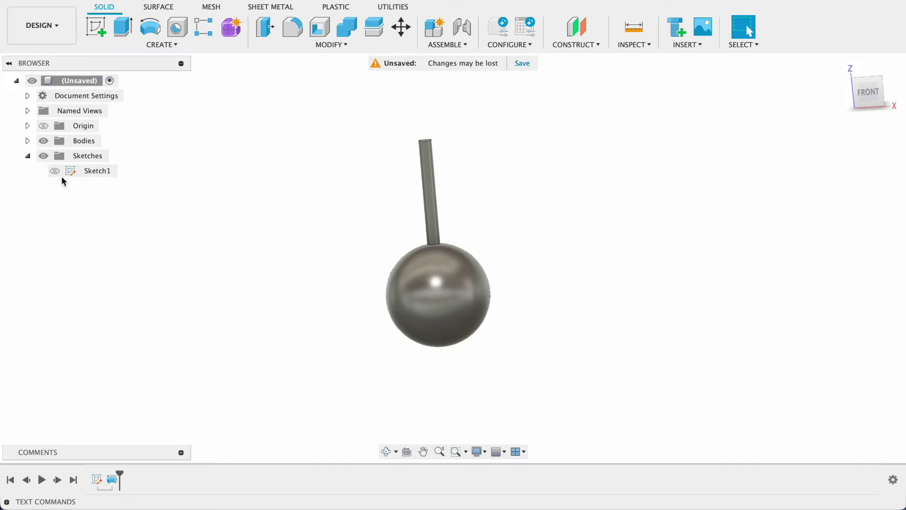
Show Sketch1 and revolve the outer ring profile about the vertical line as a new body.
click(55, 171)
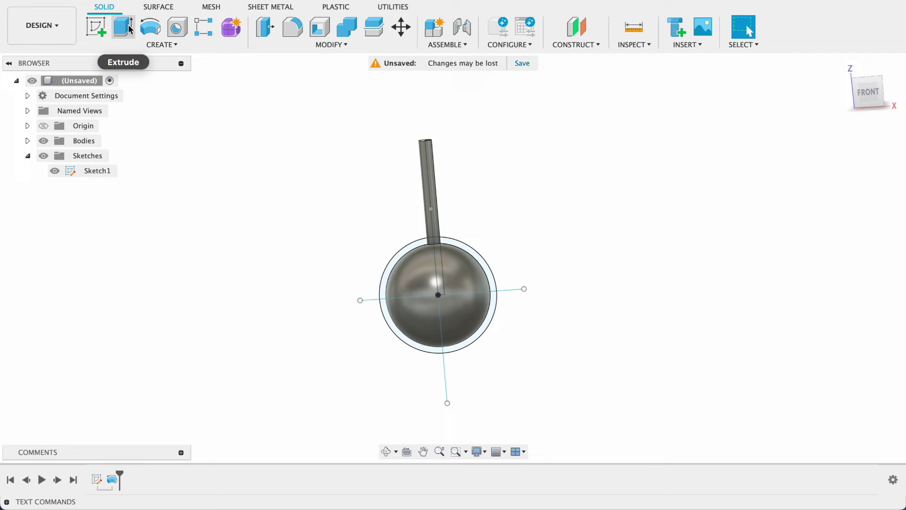
click(150, 27)
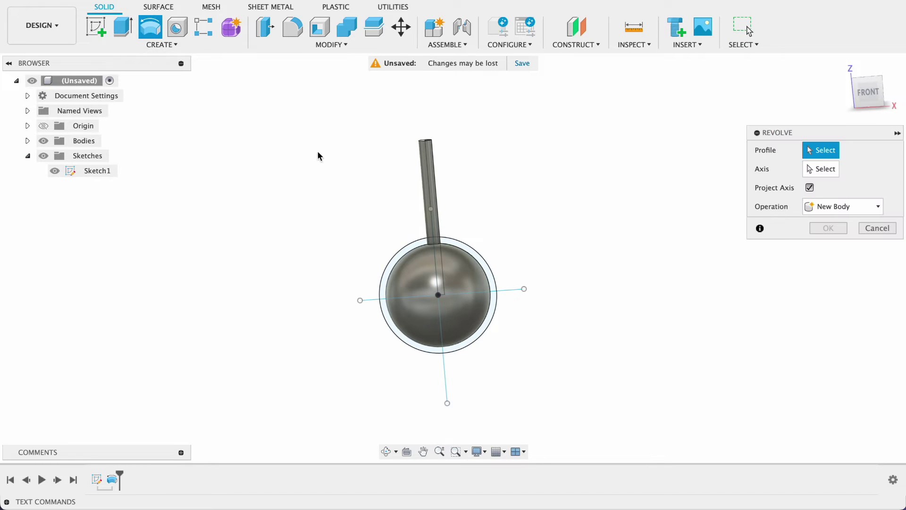
click(489, 326)
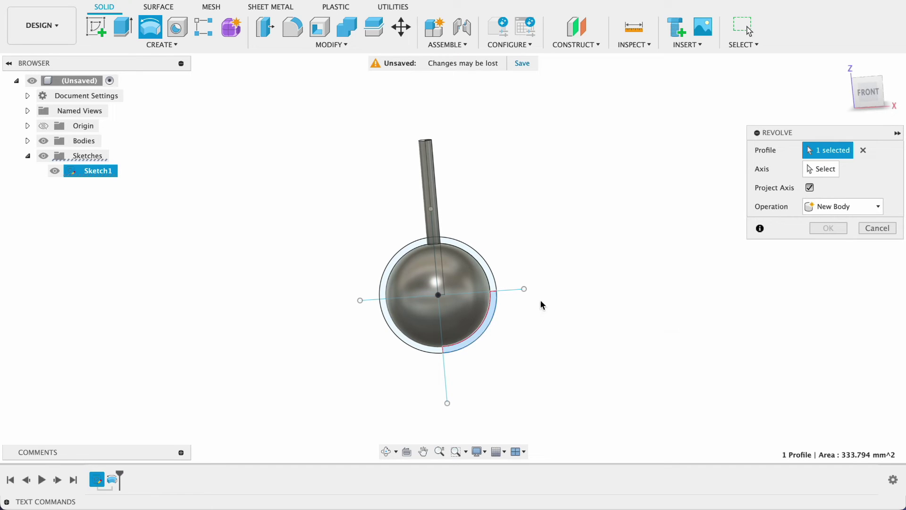
click(819, 168)
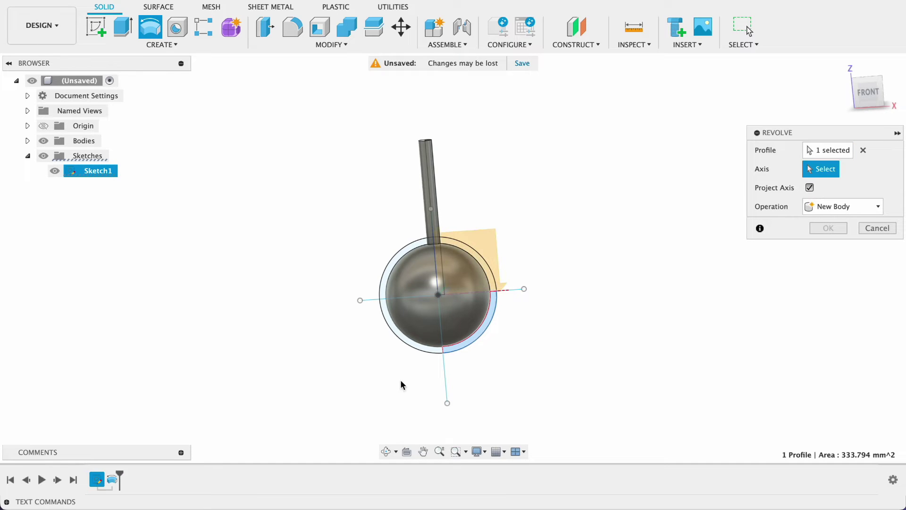
click(444, 383)
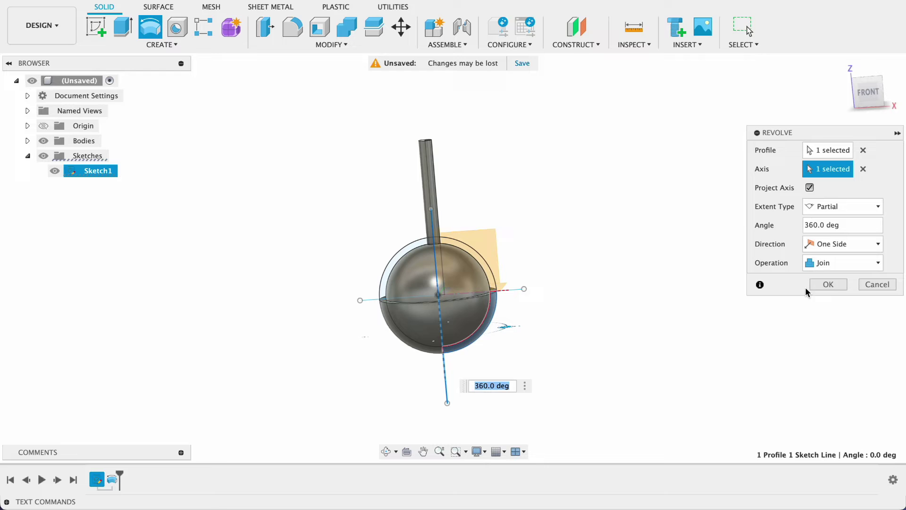
click(833, 262)
click(828, 317)
click(828, 284)
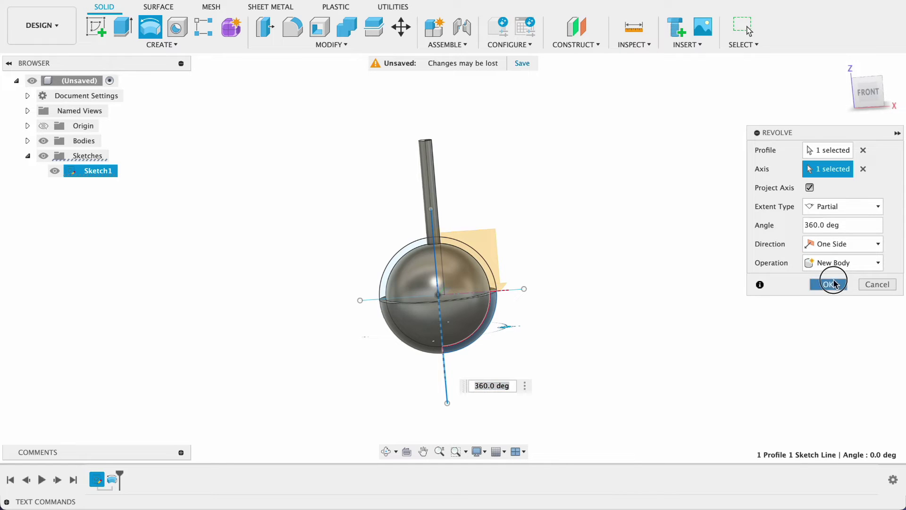
mouse_move(627, 321)
middle_down()
mouse_move(612, 312)
mouse_move(554, 348)
mouse_move(593, 363)
mouse_move(621, 324)
middle_up()
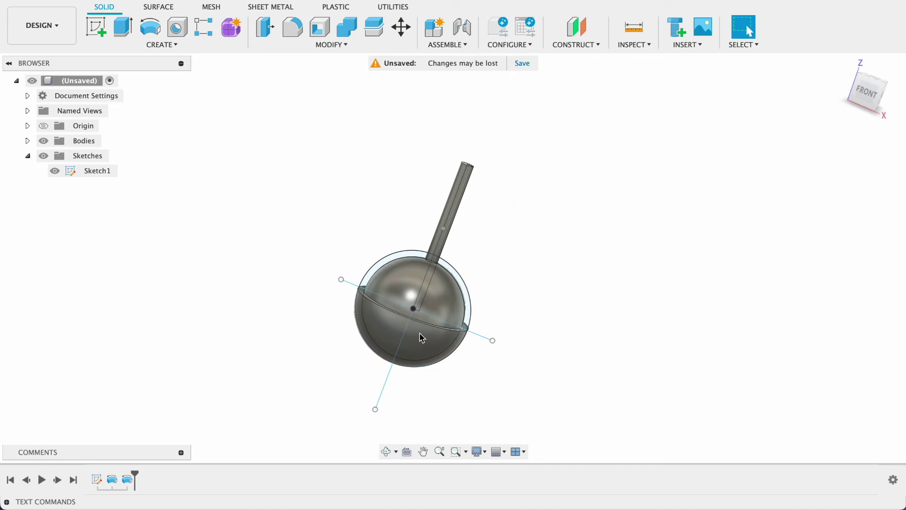
Hide Sketch1 and select the stick's top edge for a fillet.
click(54, 171)
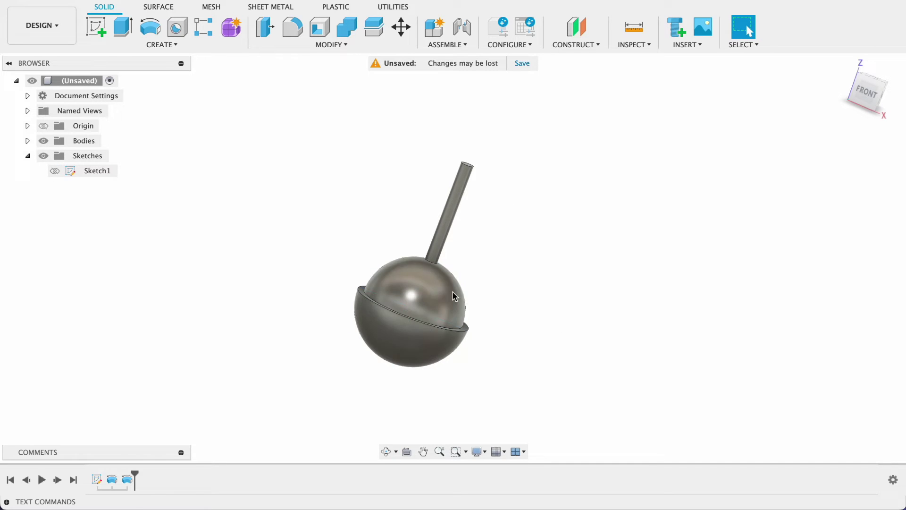
shift+middle_drag(678, 317, 626, 324)
click(285, 31)
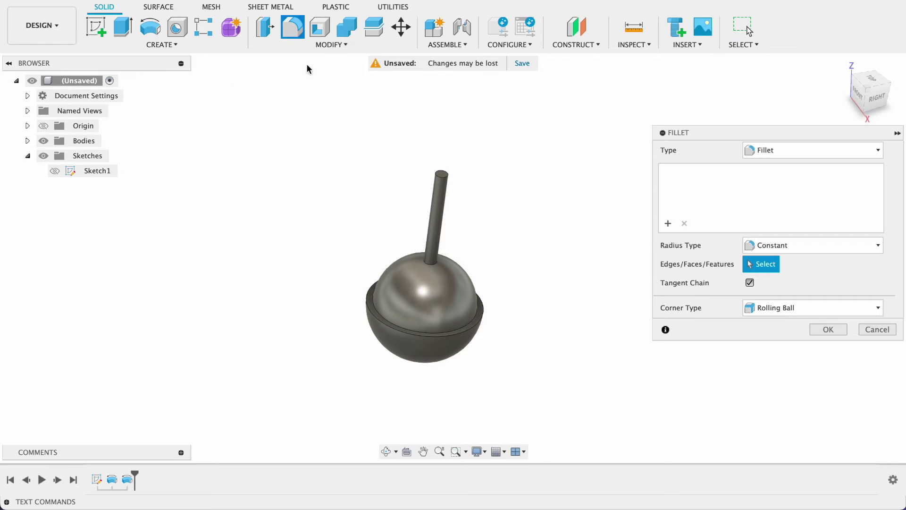
click(441, 174)
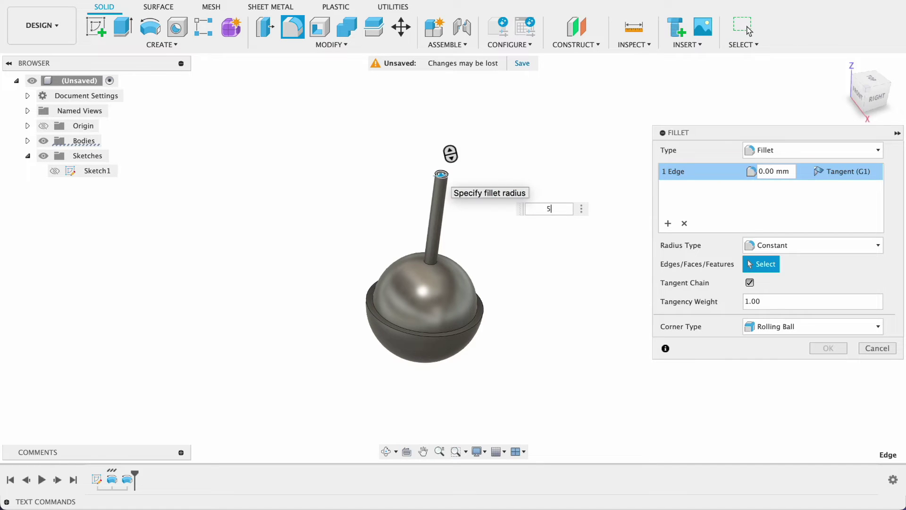
Apply the 5 mm fillet to the stick tip, then hide Body1 so only the shell shows.
text(5)
click(828, 347)
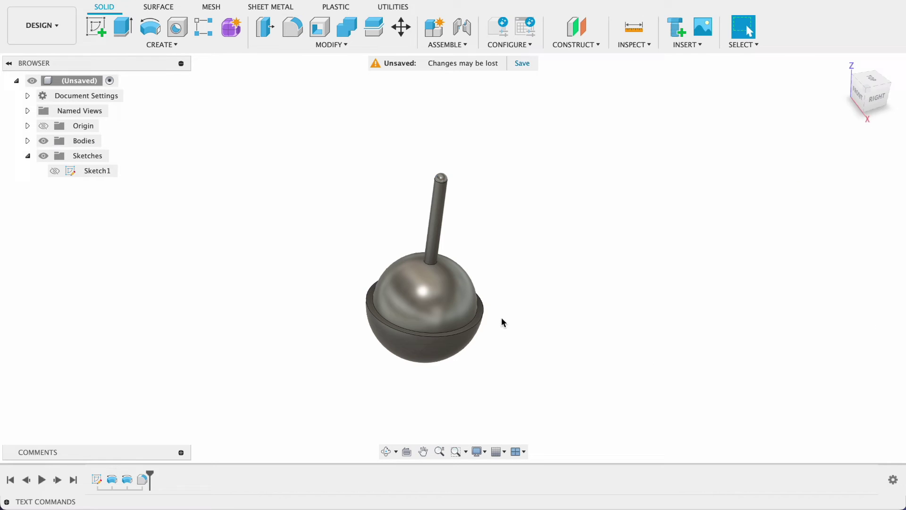
shift+middle_drag(522, 309, 593, 305)
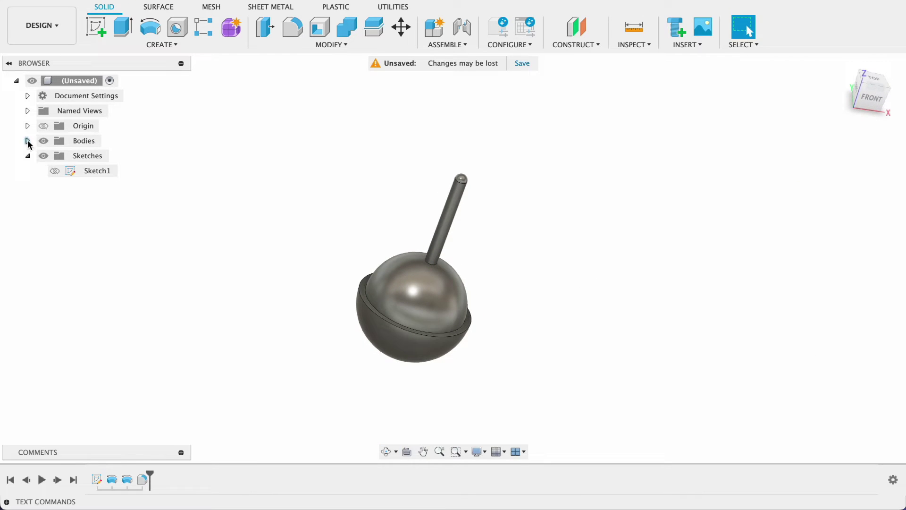
click(27, 140)
click(55, 156)
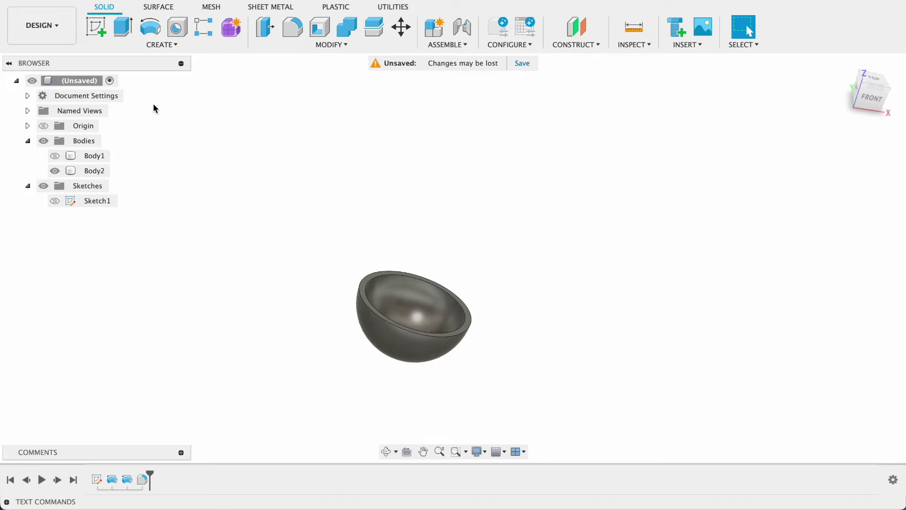
click(96, 27)
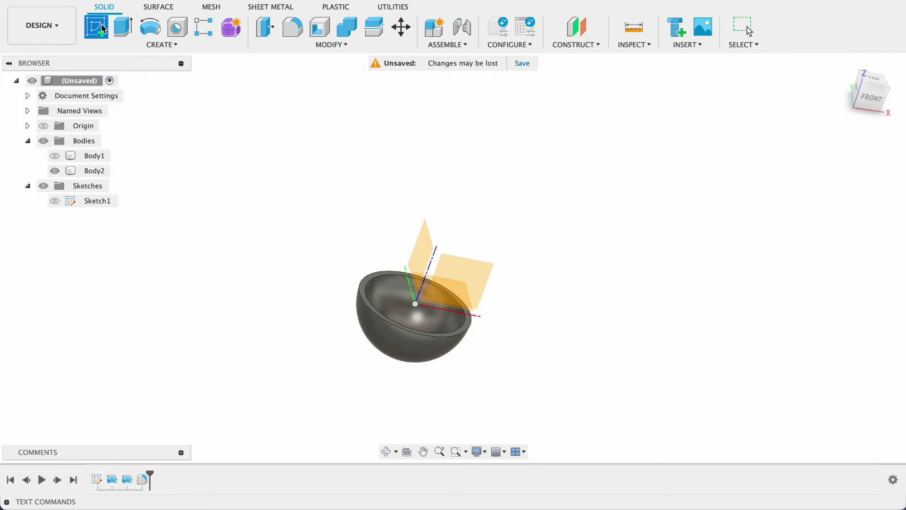
On the XZ plane, draw a centre rectangle at the origin, 50 mm tall and 11 mm wide.
click(450, 283)
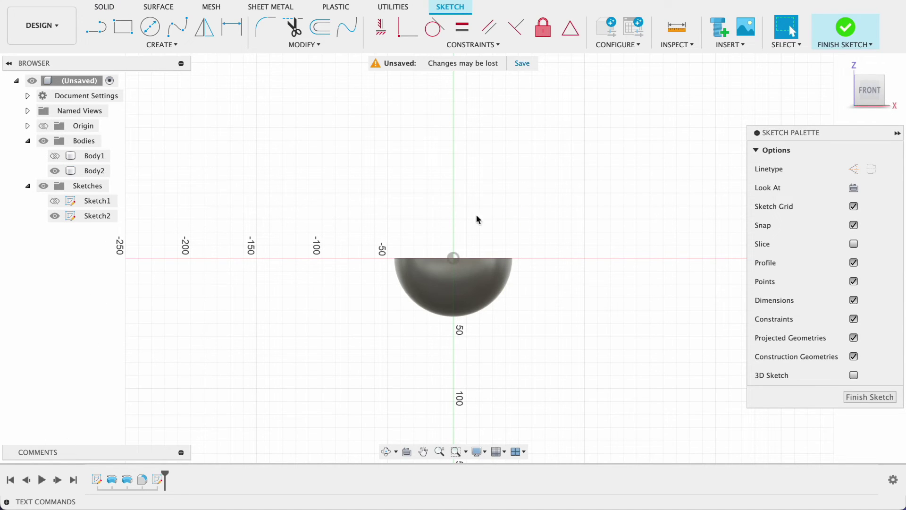
click(158, 47)
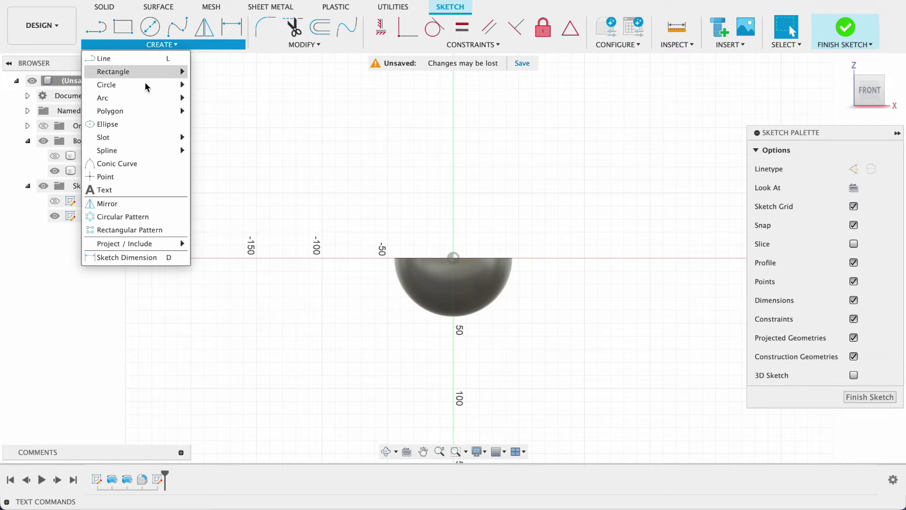
mouse_move(163, 73)
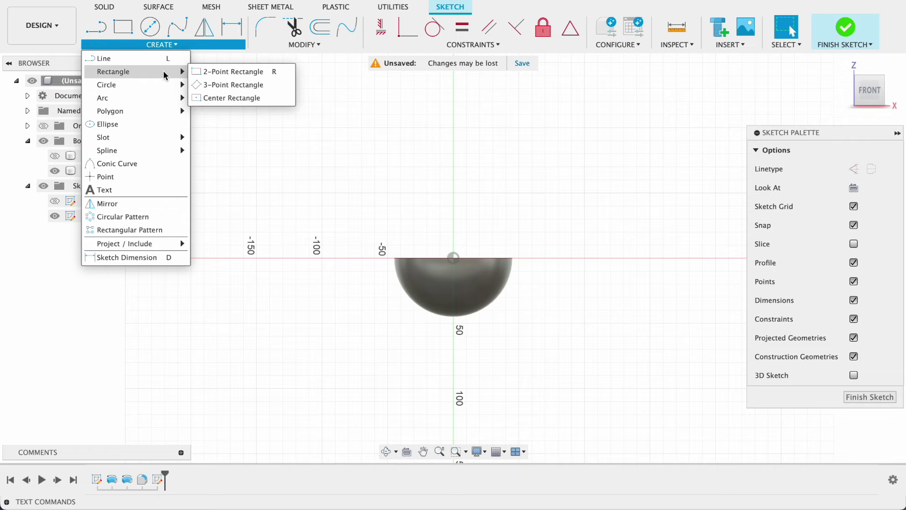
click(235, 98)
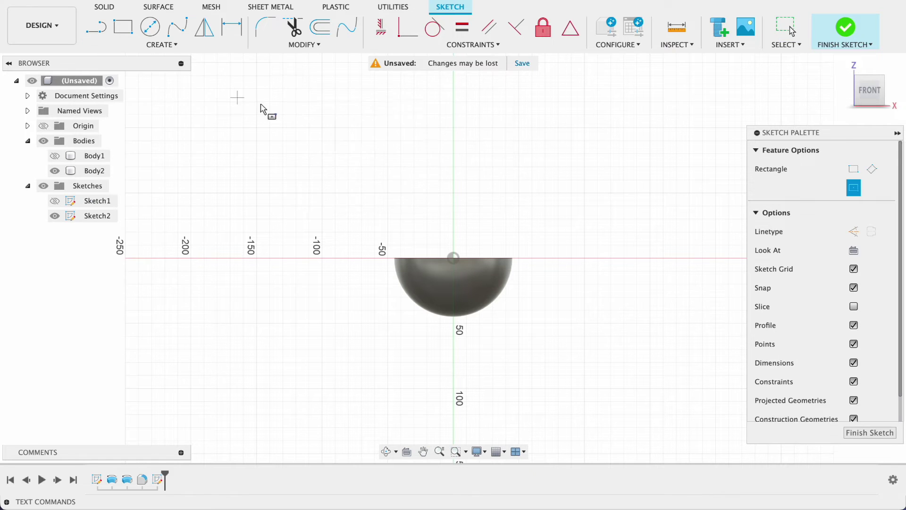
click(453, 259)
text(5)
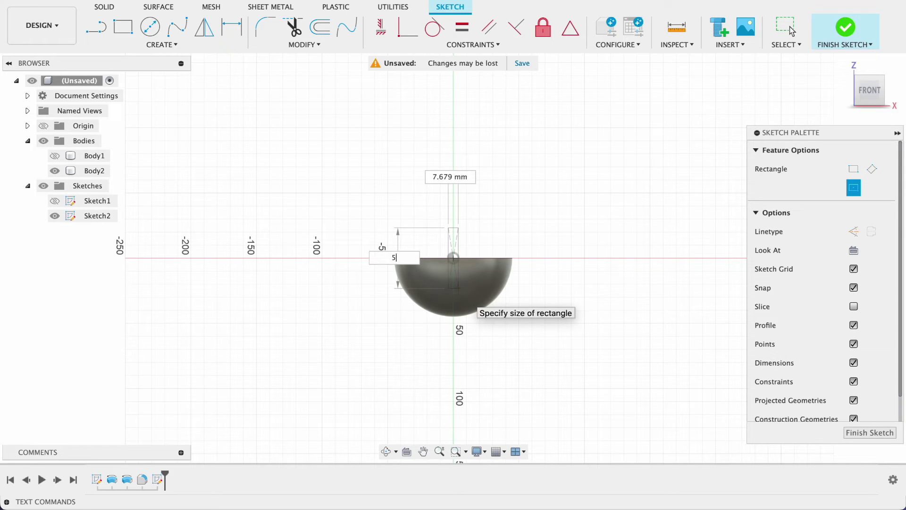
text(0)
key(Tab)
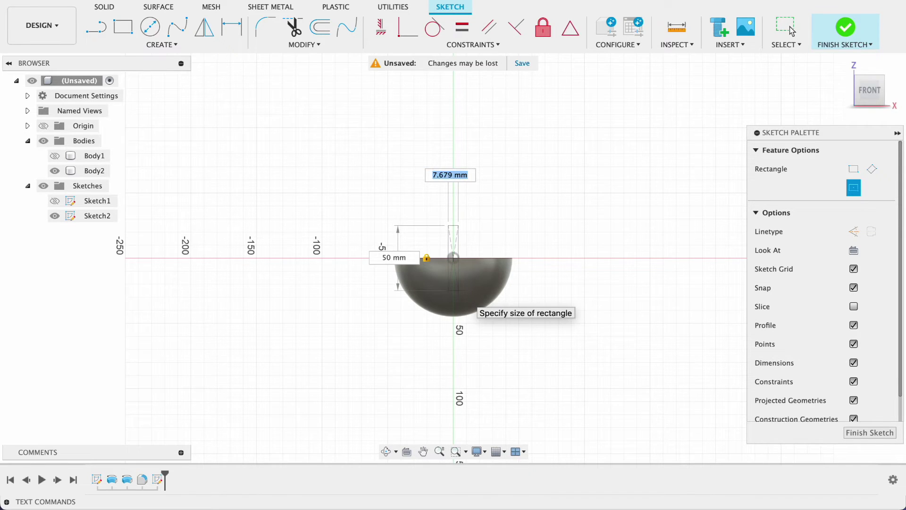
text(11)
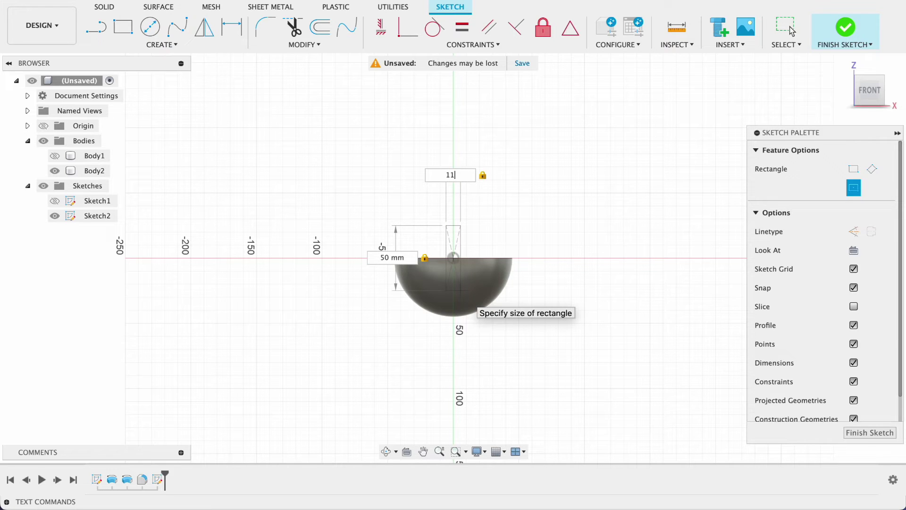
key(Return)
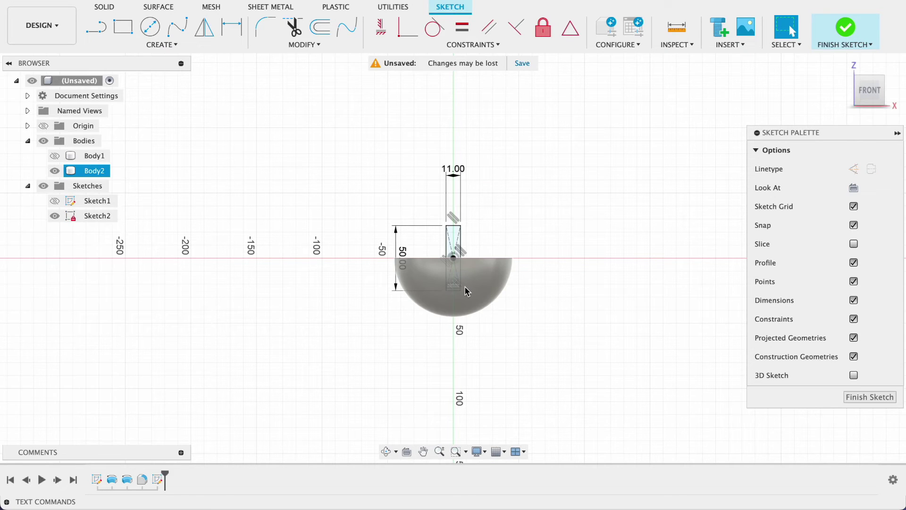
Round the rectangle's bottom corners with an R5 sketch fillet.
scroll(462, 297, up, 6)
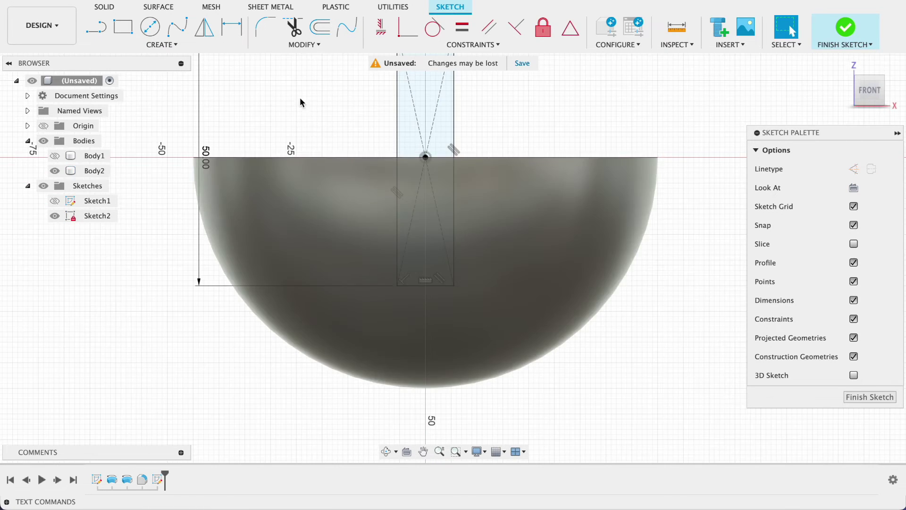
click(265, 28)
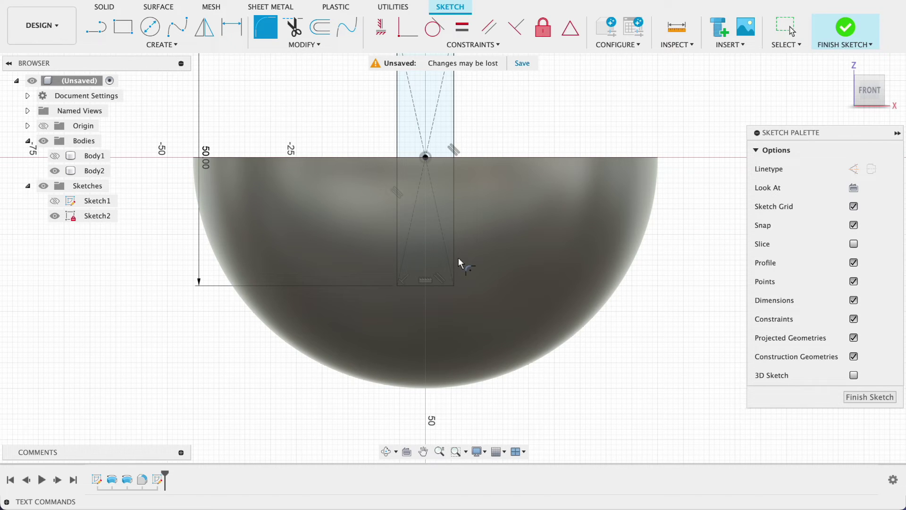
click(454, 274)
click(398, 266)
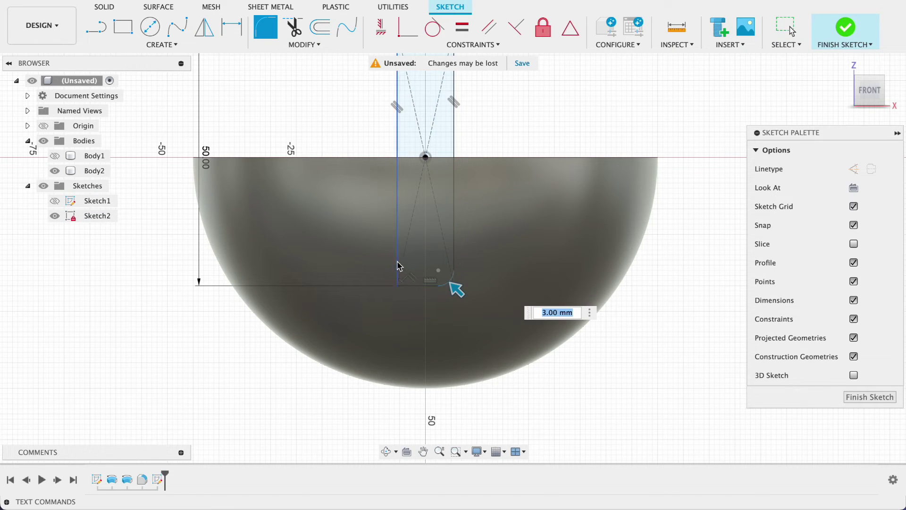
key(Return)
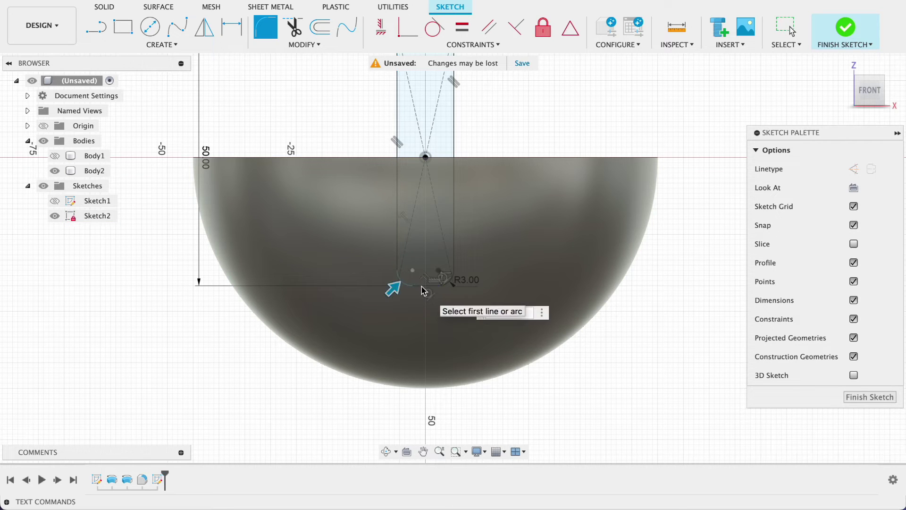
text(5)
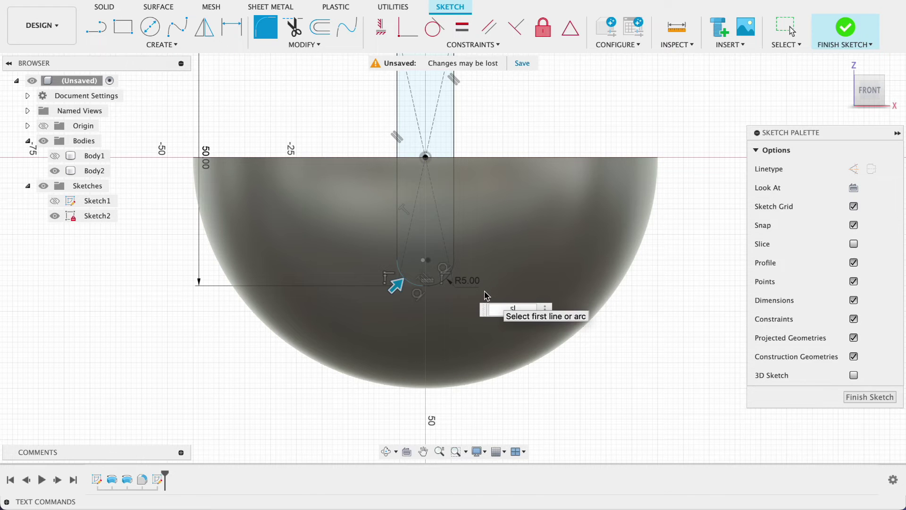
key(Escape)
scroll(543, 267, down, 3)
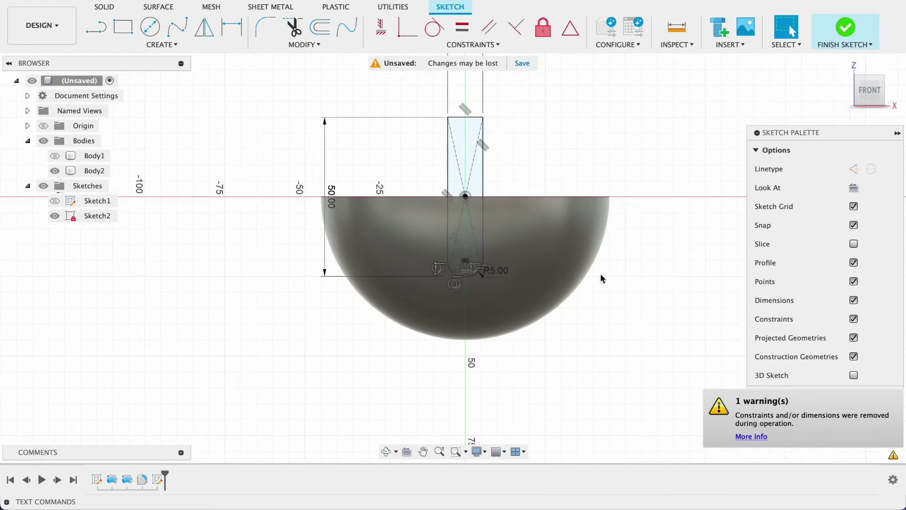
Finish Sketch2 and extrude its profile as a -87.826 mm cut through the bowl wall.
click(866, 401)
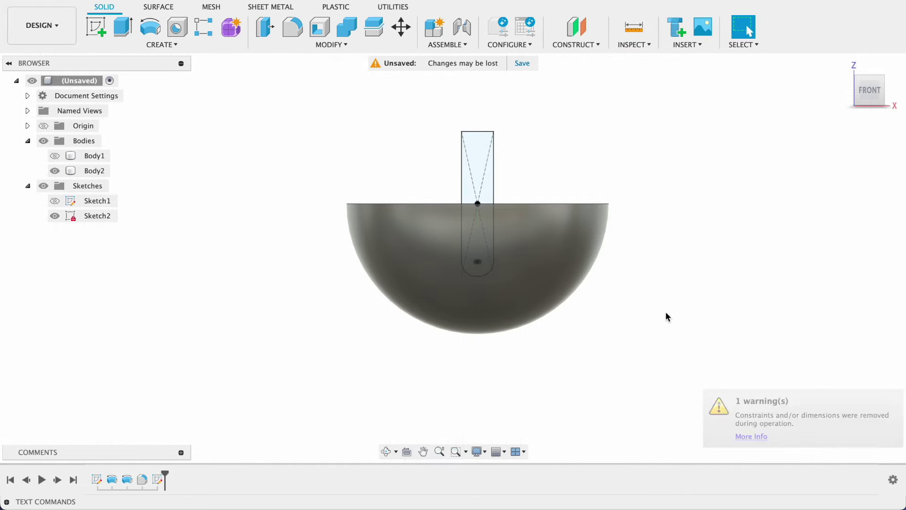
mouse_move(726, 234)
shift+middle_down()
mouse_move(700, 241)
mouse_move(684, 259)
shift+middle_up()
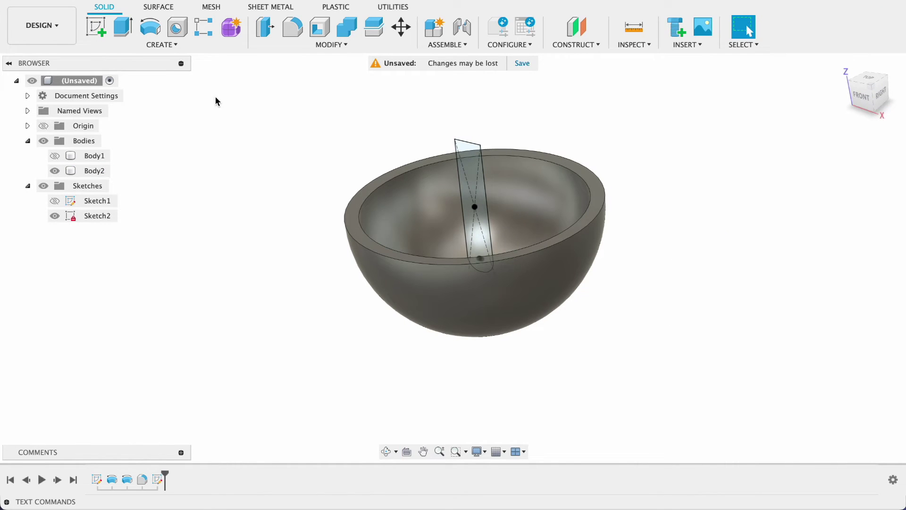
click(122, 27)
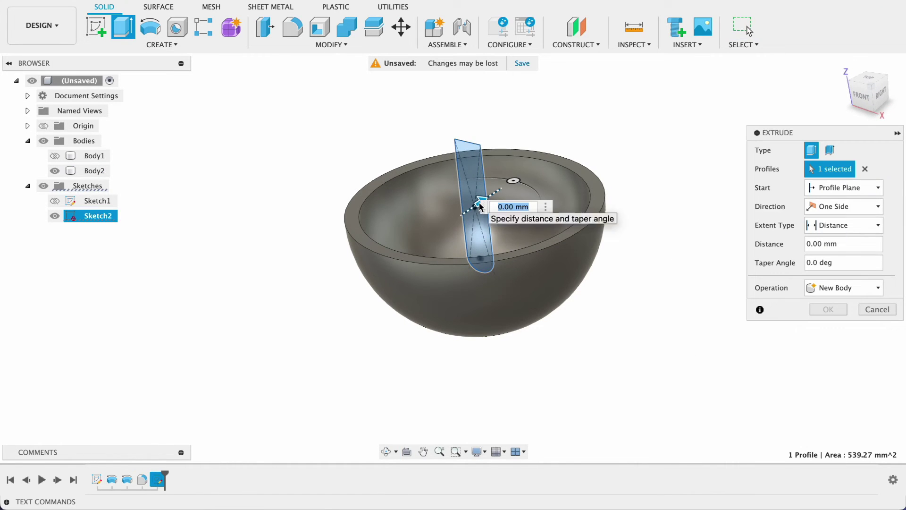
drag(479, 203, 328, 327)
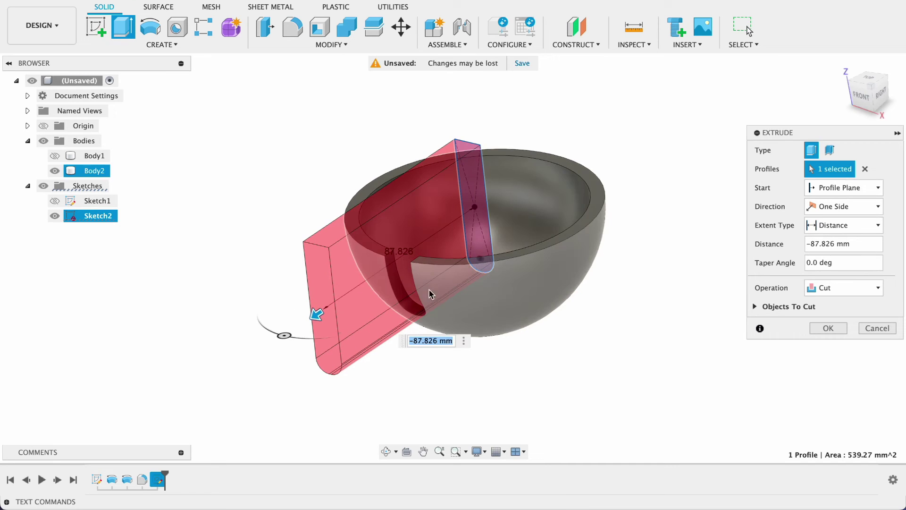
click(876, 288)
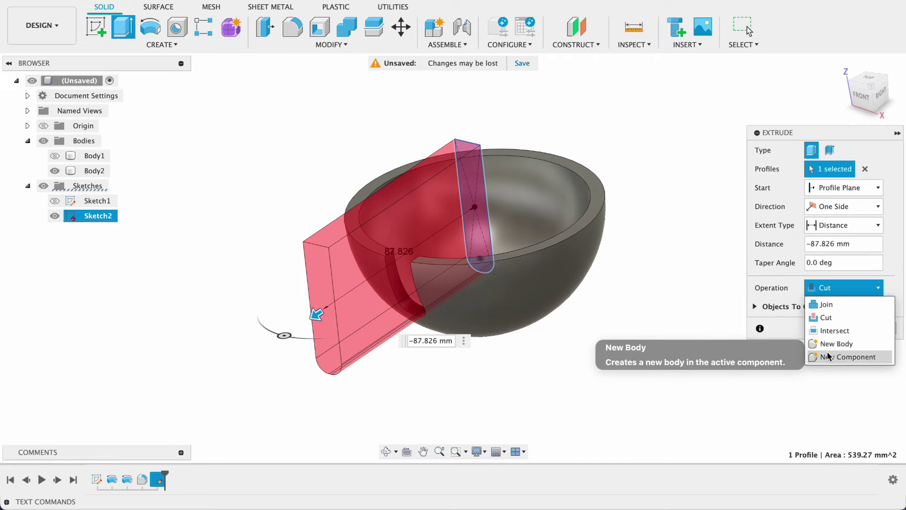
click(831, 317)
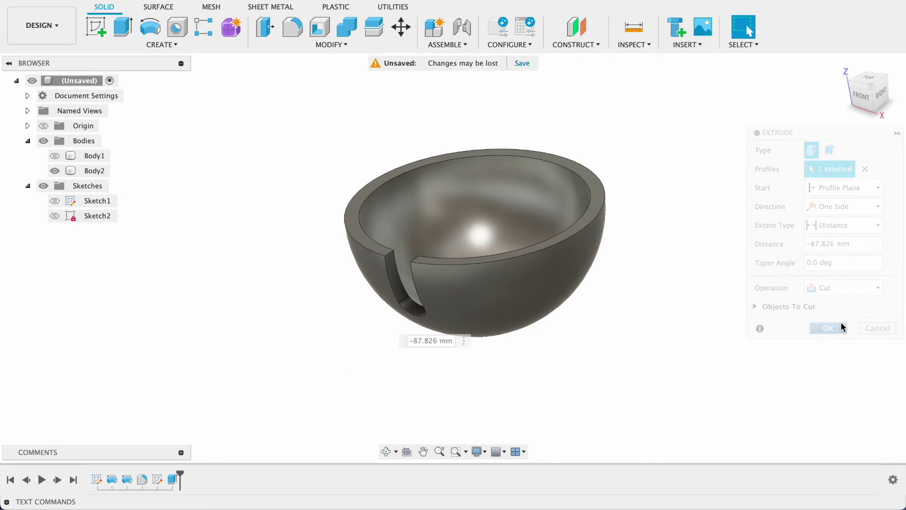
Fillet the slot edges at the bowl rim with a 10 mm radius.
drag(661, 309, 585, 243)
key(Escape)
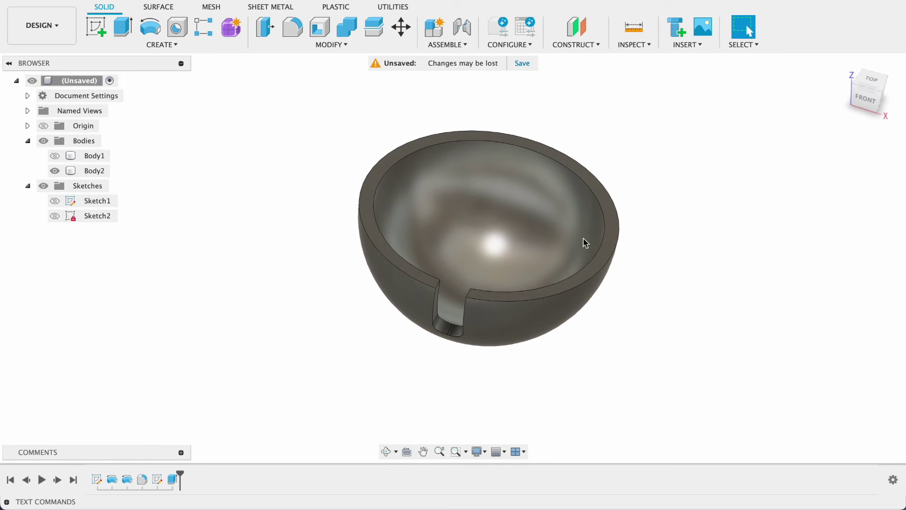
click(292, 27)
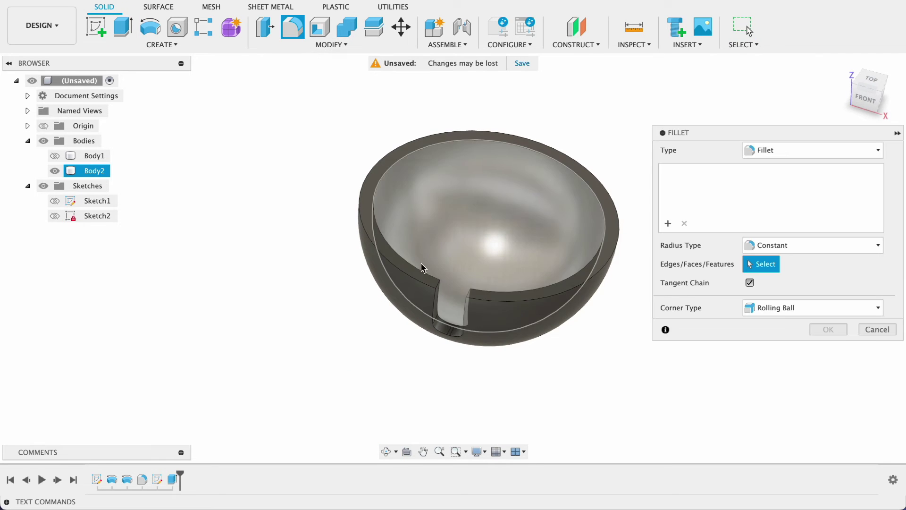
click(439, 287)
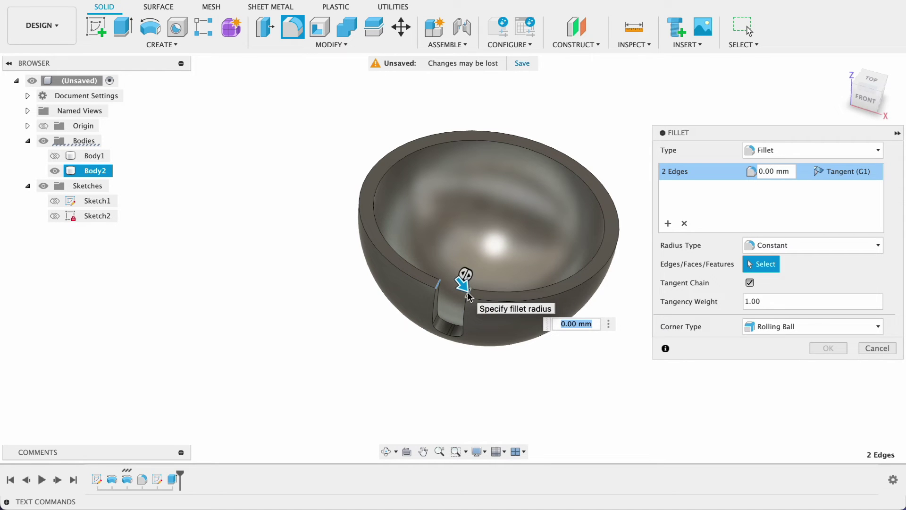
text(10)
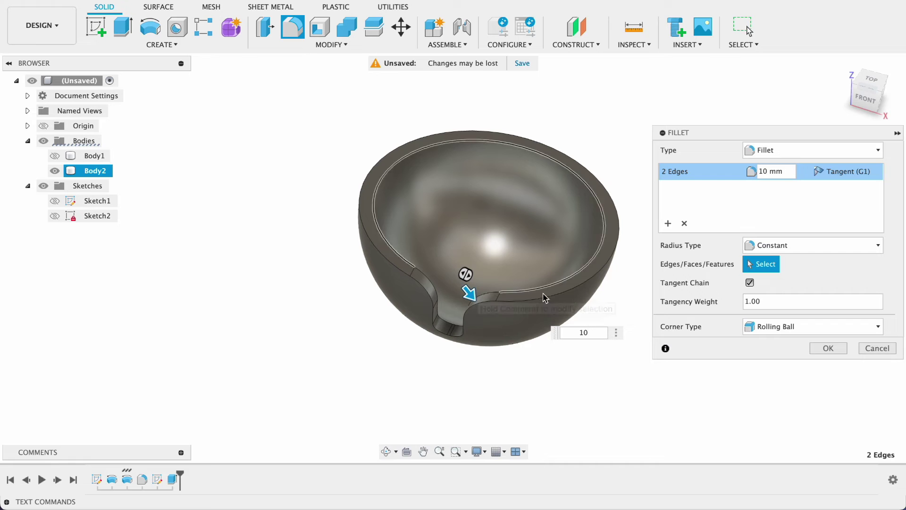
click(842, 352)
shift+middle_drag(799, 366, 747, 336)
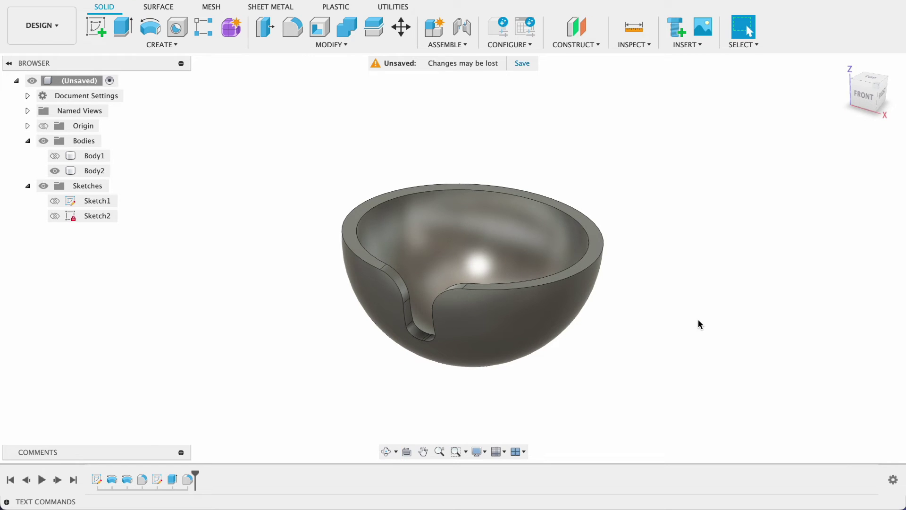
Circular-pattern the slot extrude and its fillet 4 times around the bowl's vertical Z axis.
click(171, 44)
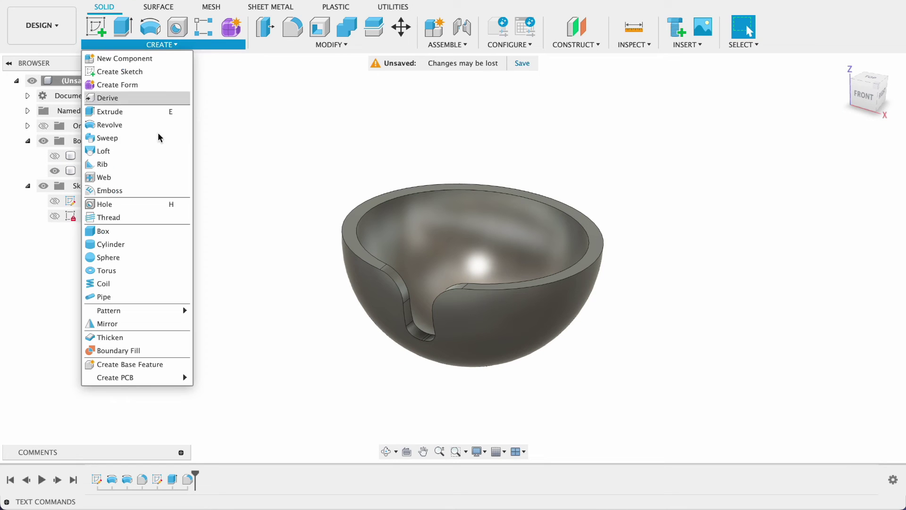
mouse_move(158, 312)
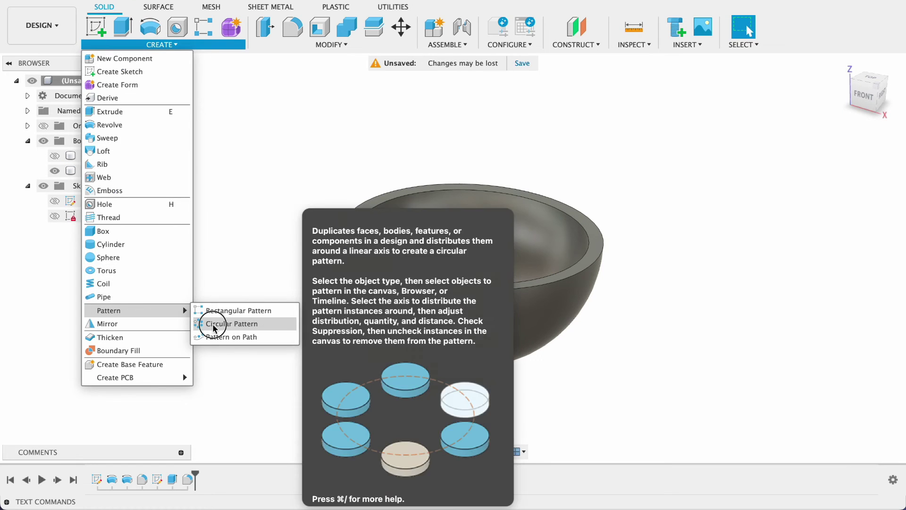
click(213, 323)
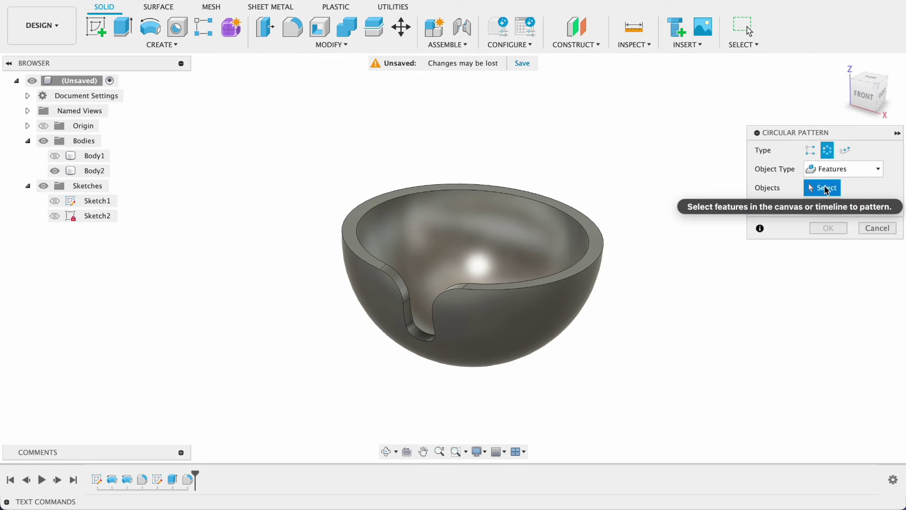
click(834, 169)
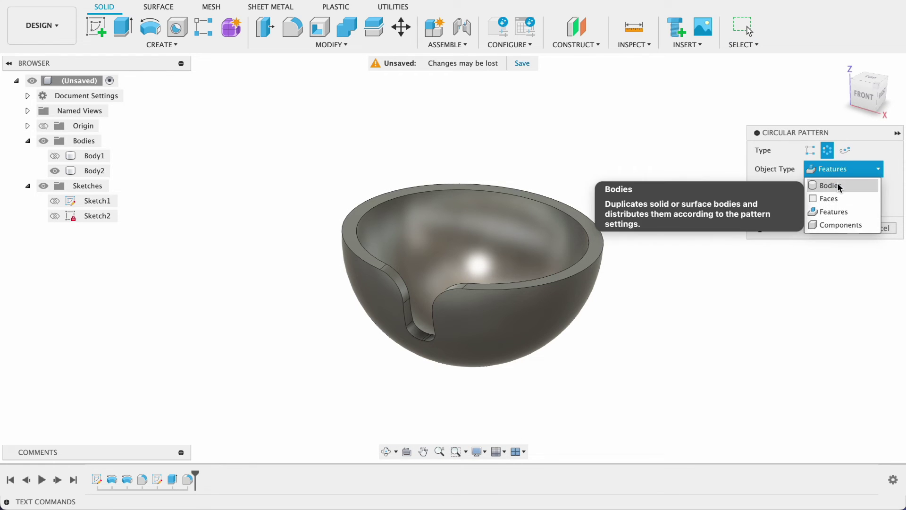
click(834, 211)
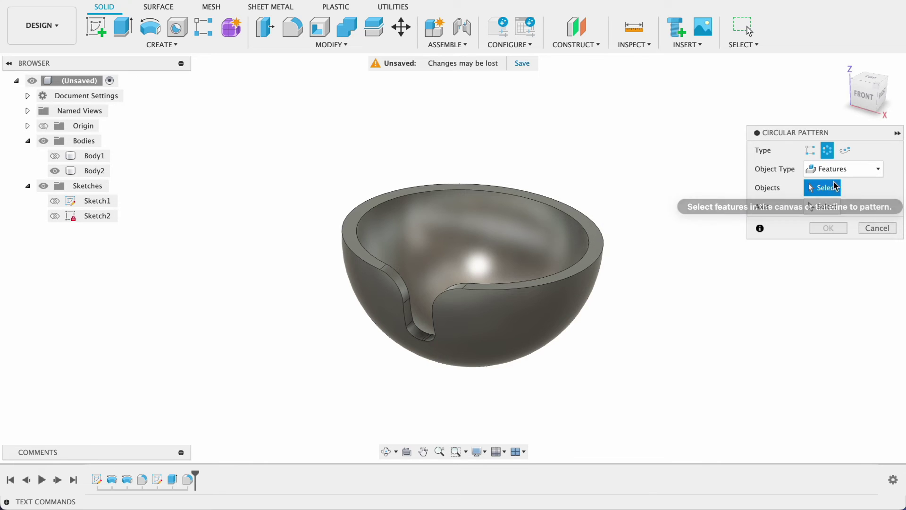
click(189, 481)
click(178, 482)
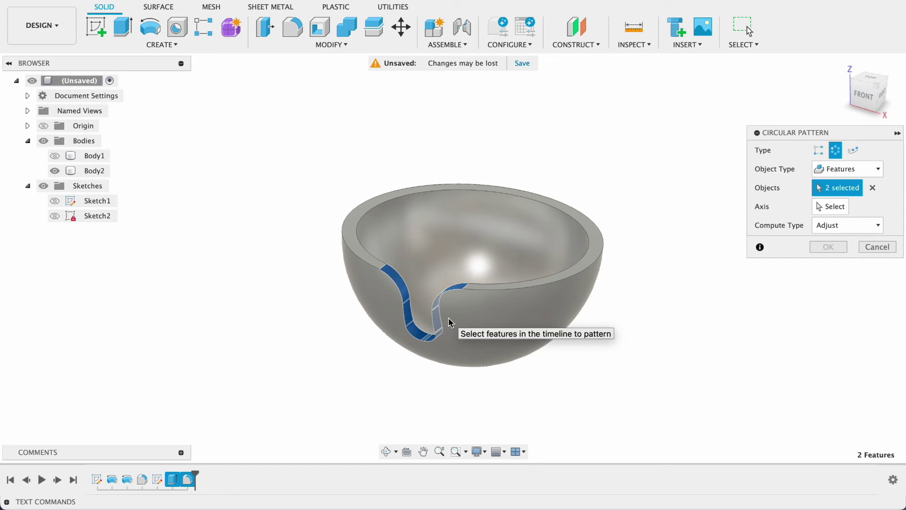
click(826, 212)
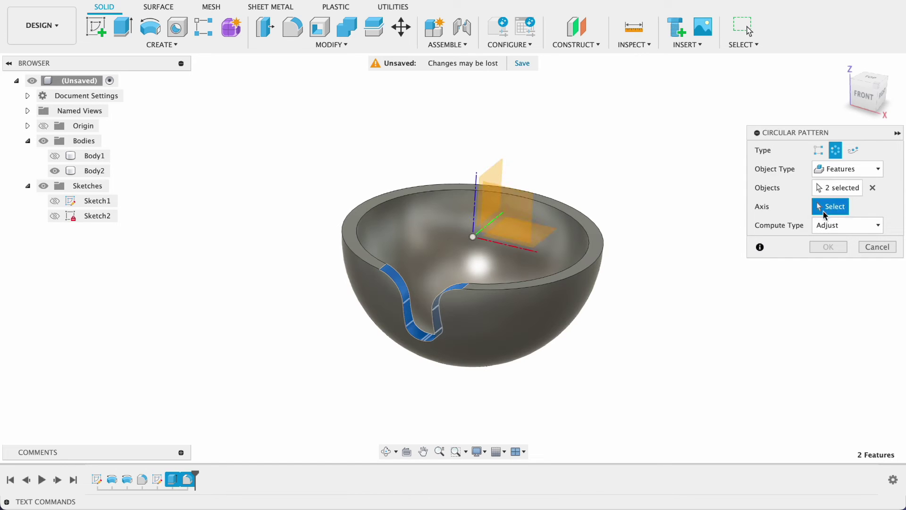
click(580, 268)
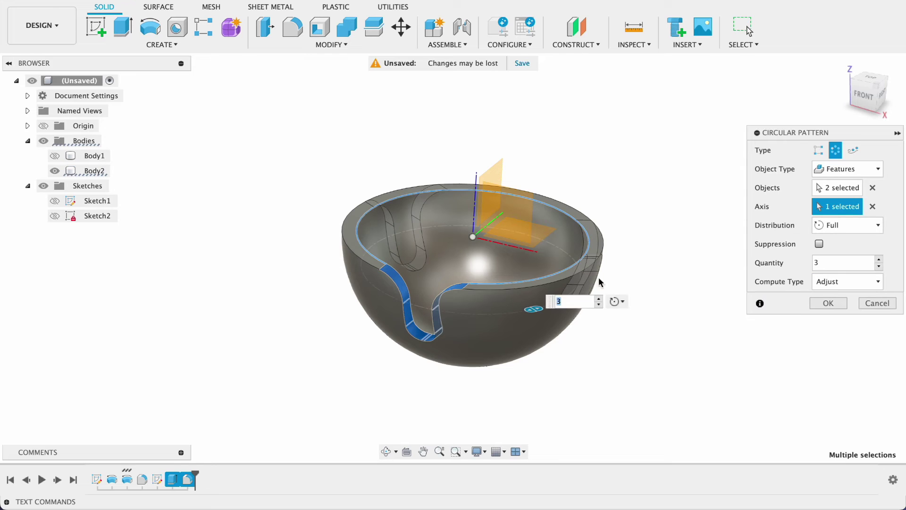
click(879, 260)
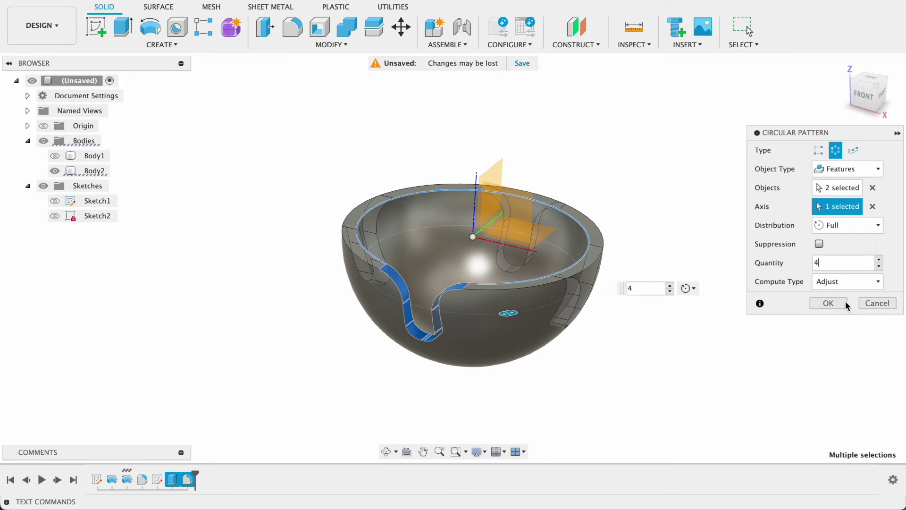
click(829, 304)
shift+middle_drag(797, 296, 668, 327)
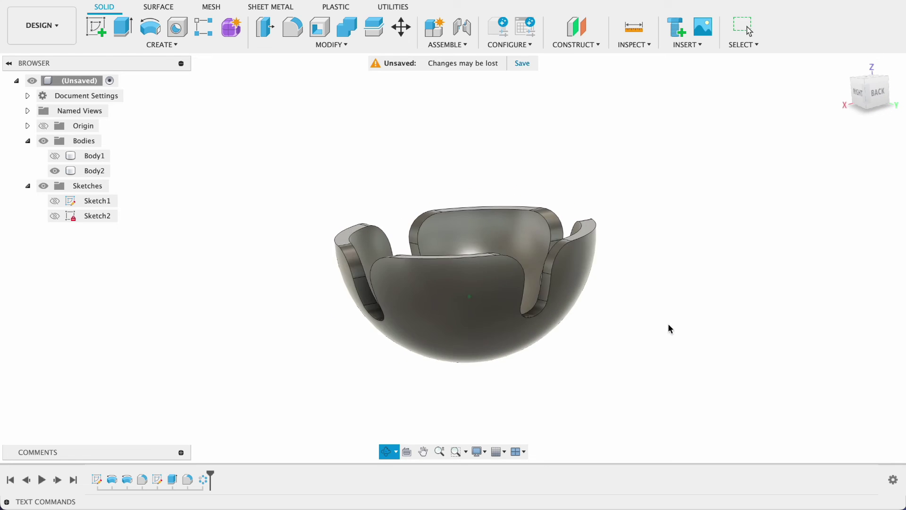
Show Body1 and convert Body1 and Body2 into components with Create Components from Bodies.
click(54, 156)
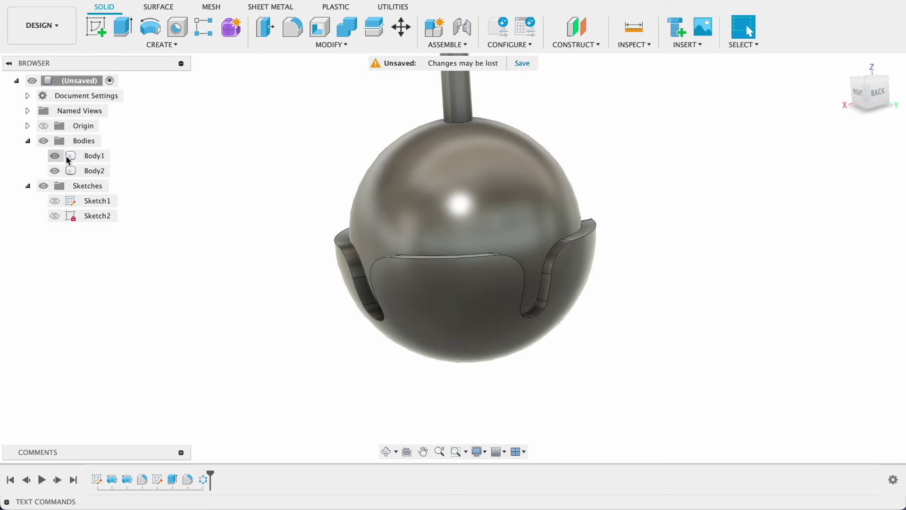
click(85, 158)
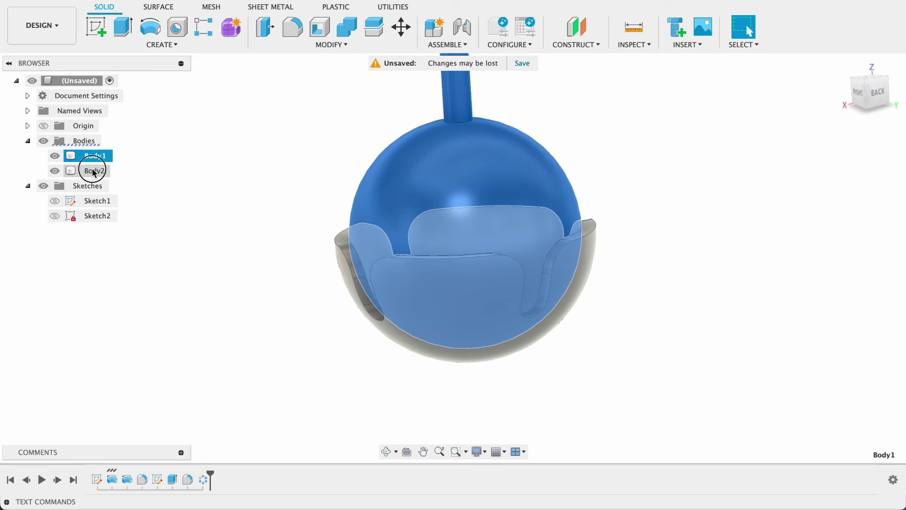
shift+click(94, 171)
right_click(94, 173)
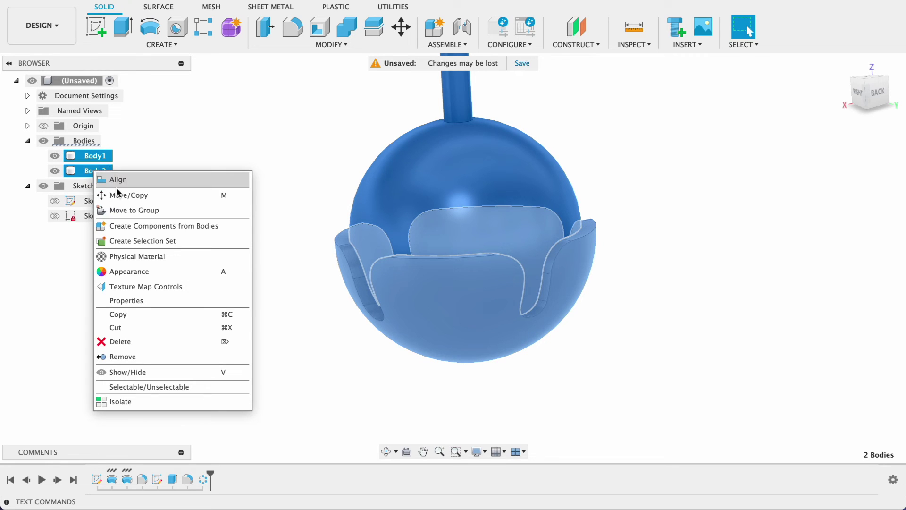
click(142, 228)
Drag the ball-and-stick and cup apart, then restore their assembled positions.
scroll(585, 180, down, 5)
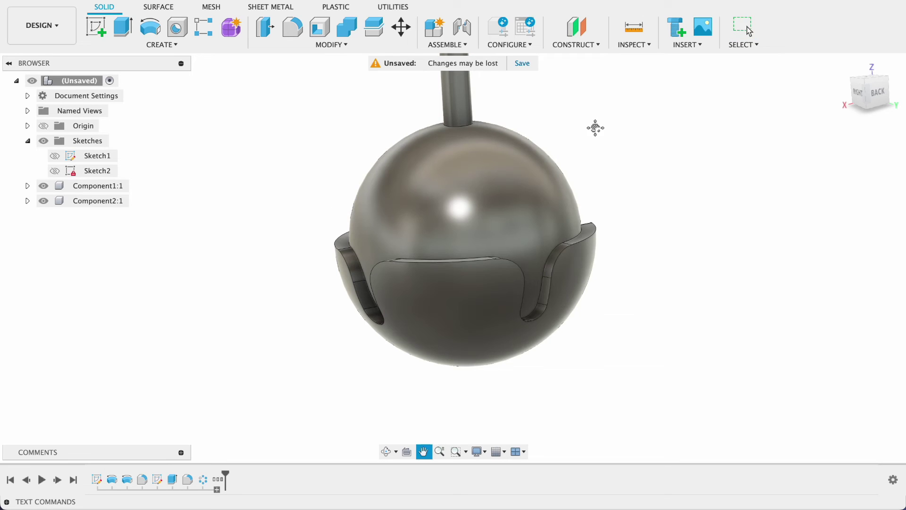
middle_drag(596, 124, 560, 192)
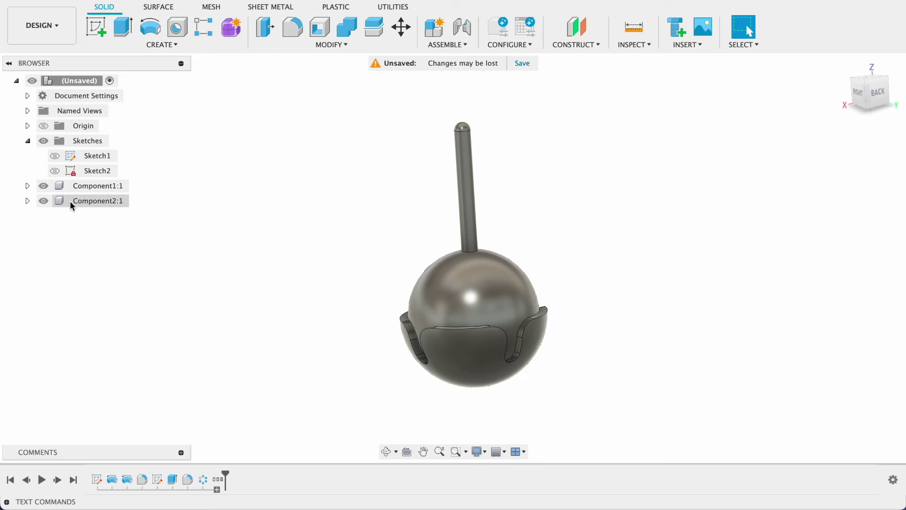
drag(462, 276, 611, 239)
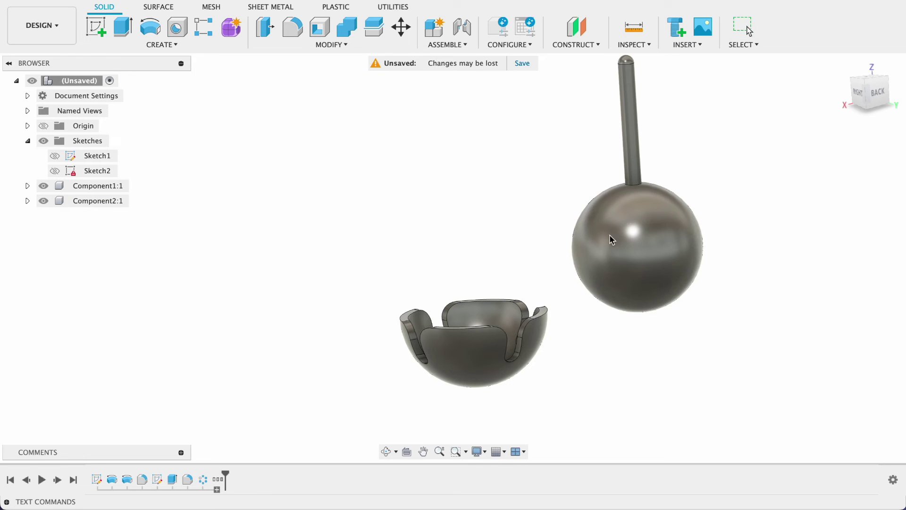
mouse_move(529, 323)
mouse_down()
mouse_move(406, 338)
mouse_move(519, 312)
mouse_up()
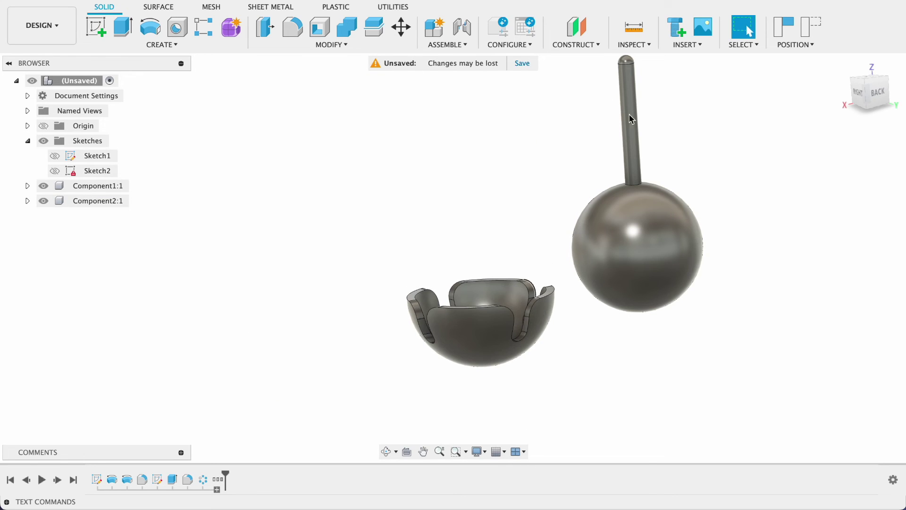
click(791, 29)
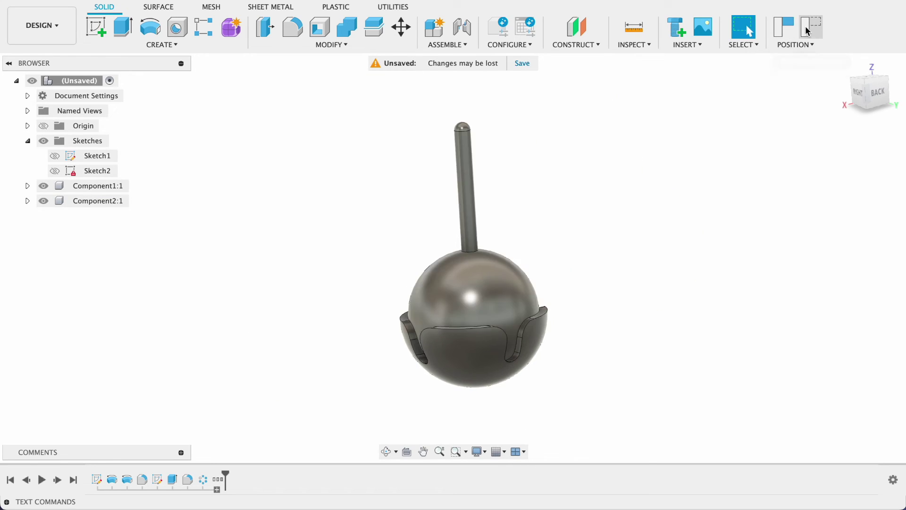
Ground the cup component Component2:1, confirm it stays fixed, and put the ball back.
right_click(89, 201)
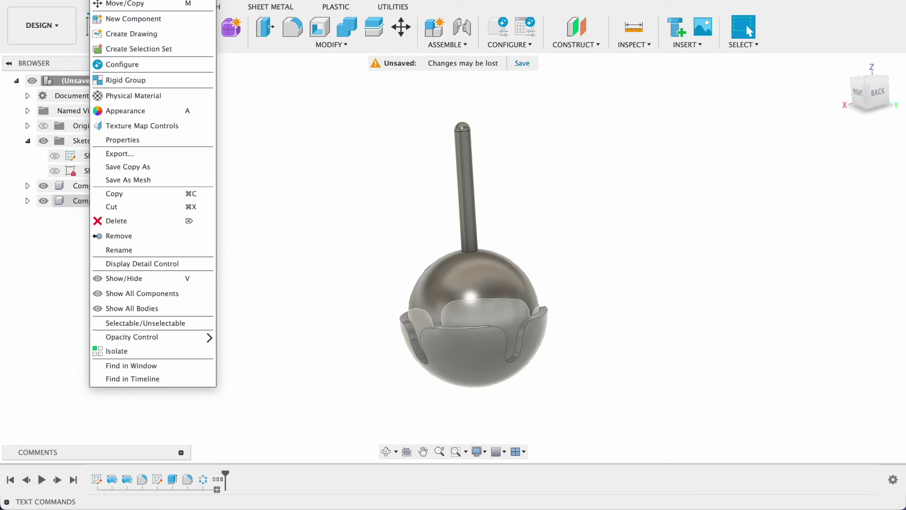
click(145, 1)
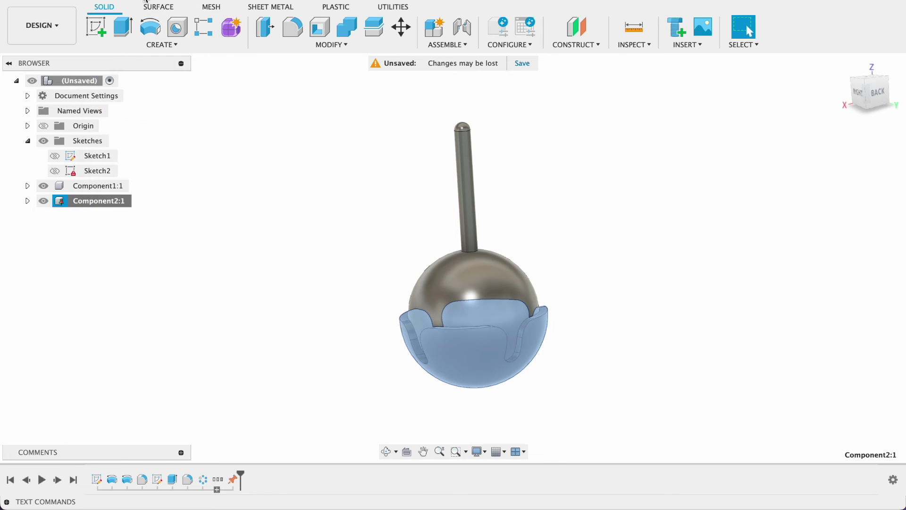
click(611, 271)
drag(543, 283, 684, 222)
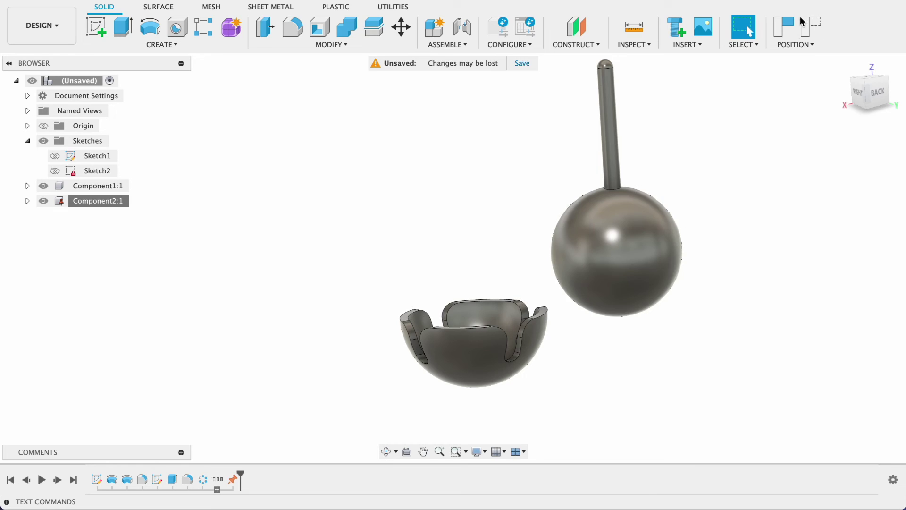
click(813, 26)
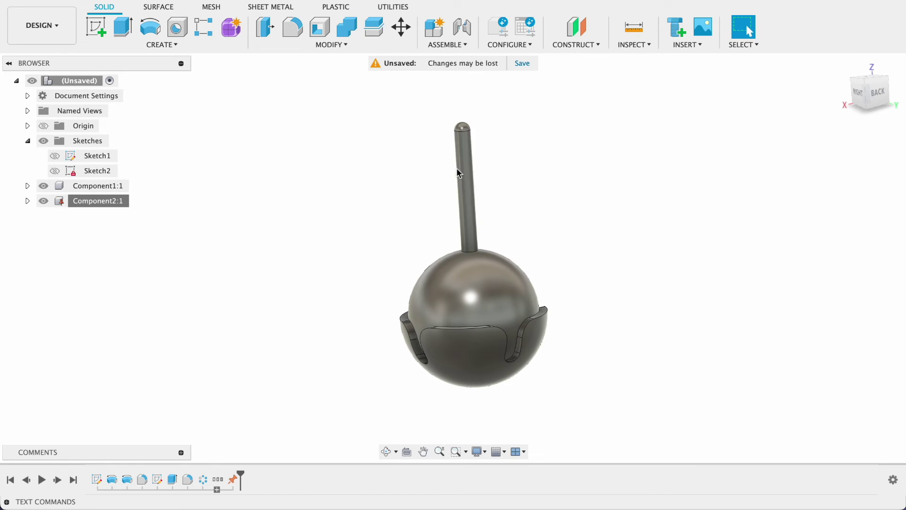
Create a Ball-motion joint snapping the sphere of Component 1 to the socket, then test the swing.
click(461, 28)
click(788, 146)
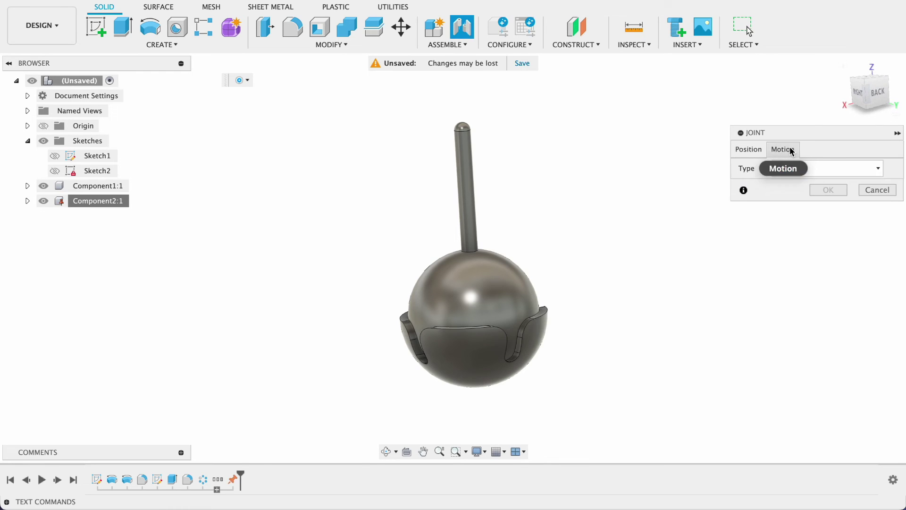
click(840, 174)
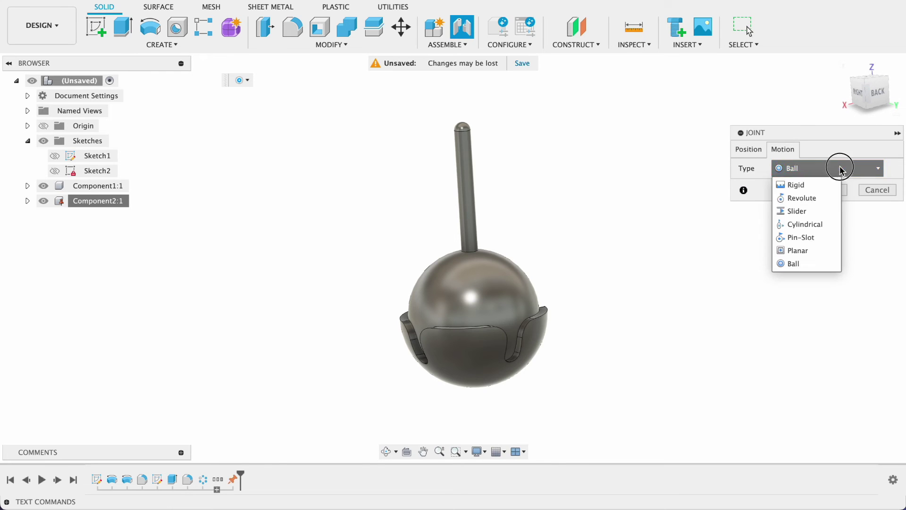
click(792, 263)
click(751, 149)
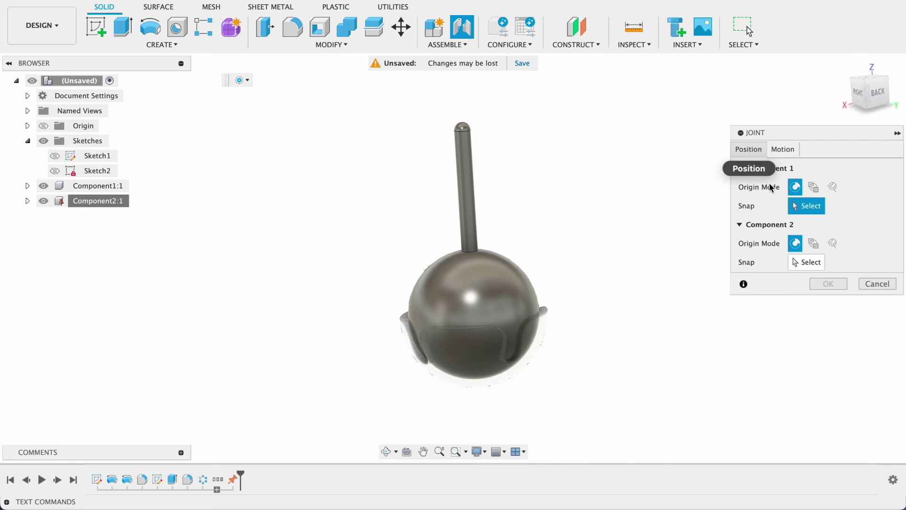
click(475, 305)
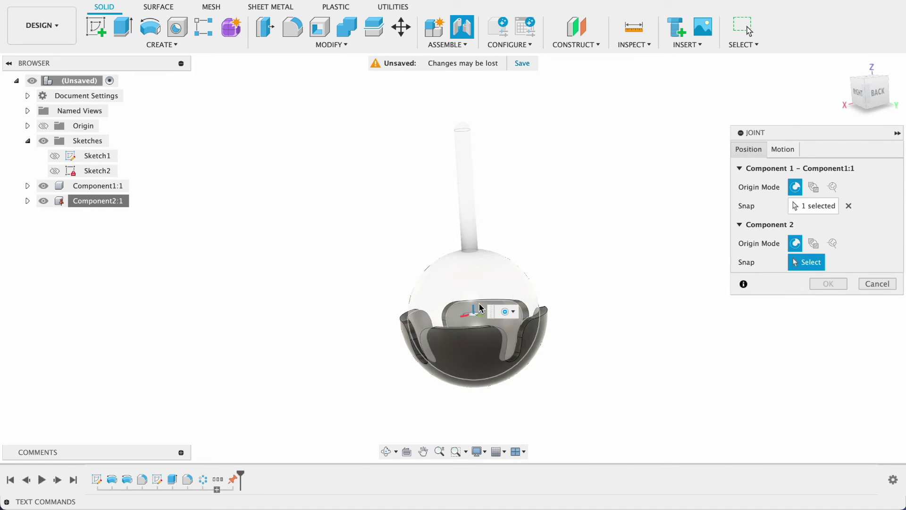
click(477, 351)
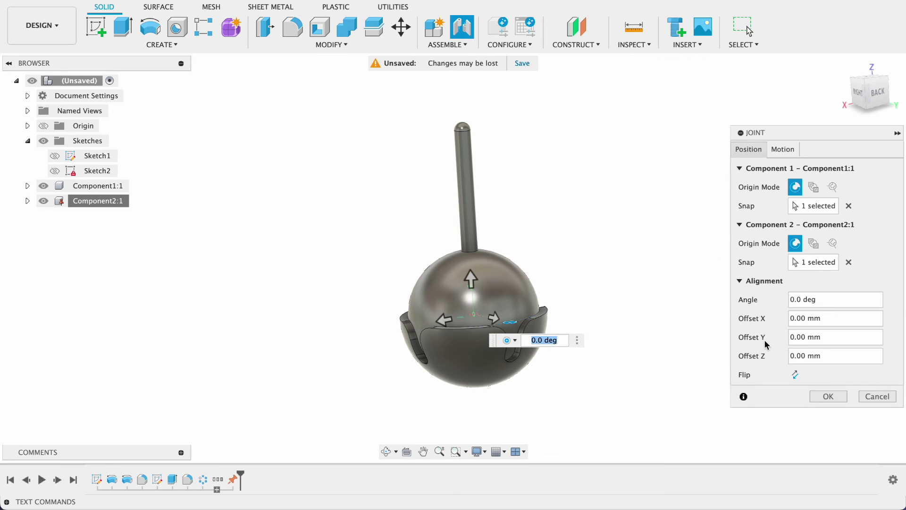
click(826, 397)
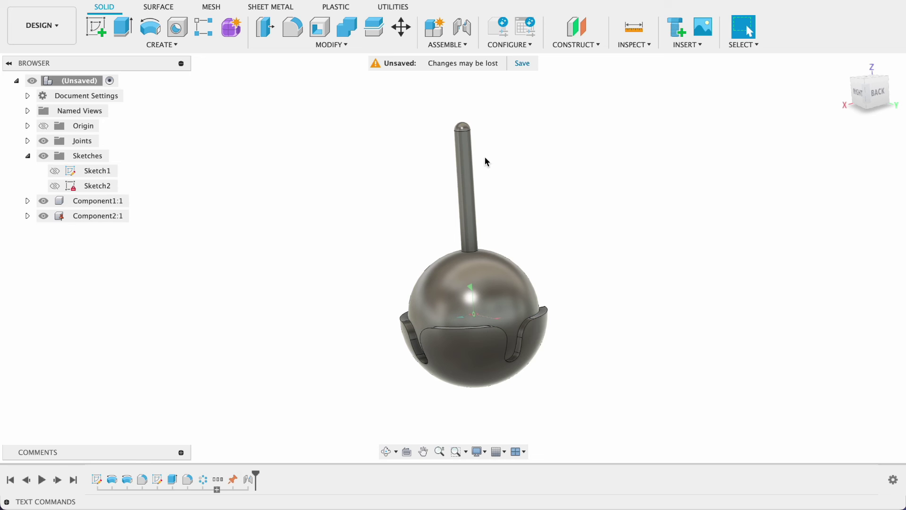
mouse_move(464, 142)
mouse_down()
mouse_move(495, 143)
mouse_move(584, 320)
mouse_move(491, 390)
mouse_move(405, 354)
mouse_move(378, 239)
mouse_move(599, 194)
mouse_move(448, 398)
mouse_move(399, 380)
mouse_move(573, 342)
mouse_move(542, 371)
mouse_move(390, 365)
mouse_move(367, 354)
mouse_move(386, 287)
mouse_move(542, 234)
mouse_move(592, 366)
mouse_move(599, 299)
mouse_move(480, 142)
mouse_up()
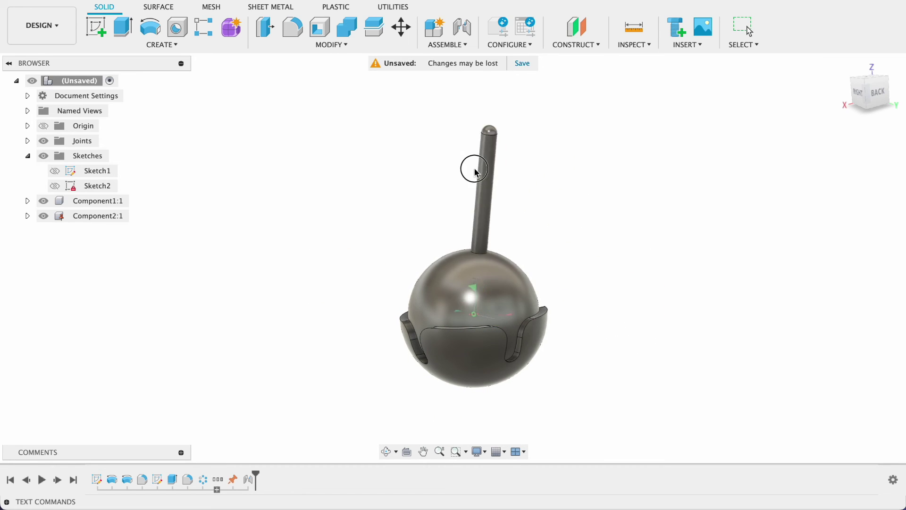
Enable All Contact, swing the stick around the socket notches, then revert it upright.
click(455, 46)
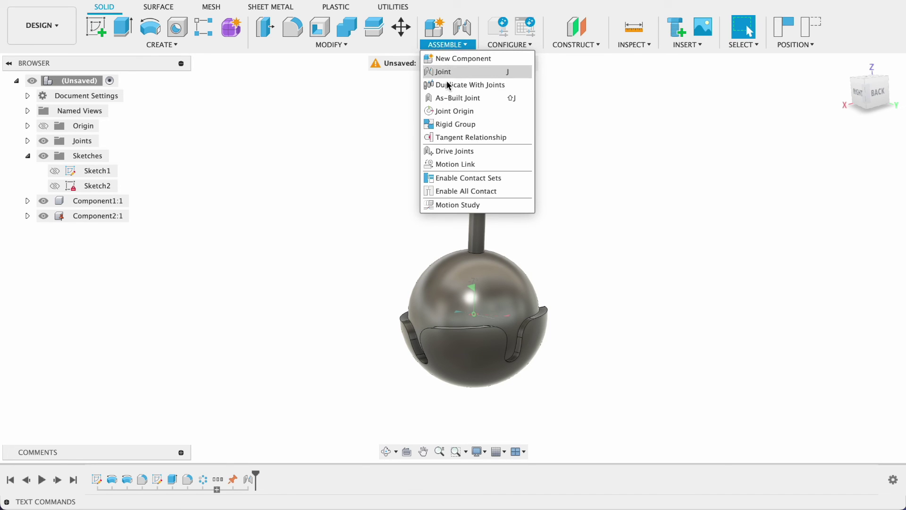
click(450, 190)
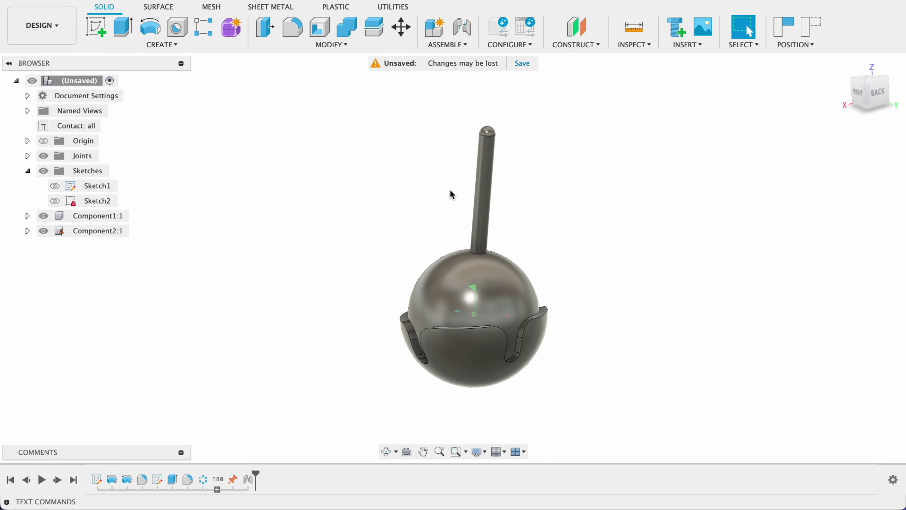
drag(486, 162, 488, 414)
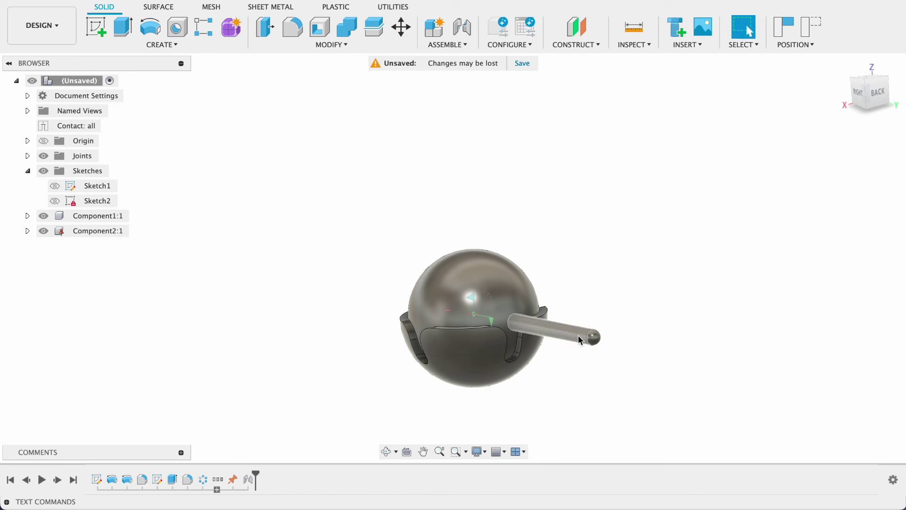
drag(578, 335, 569, 475)
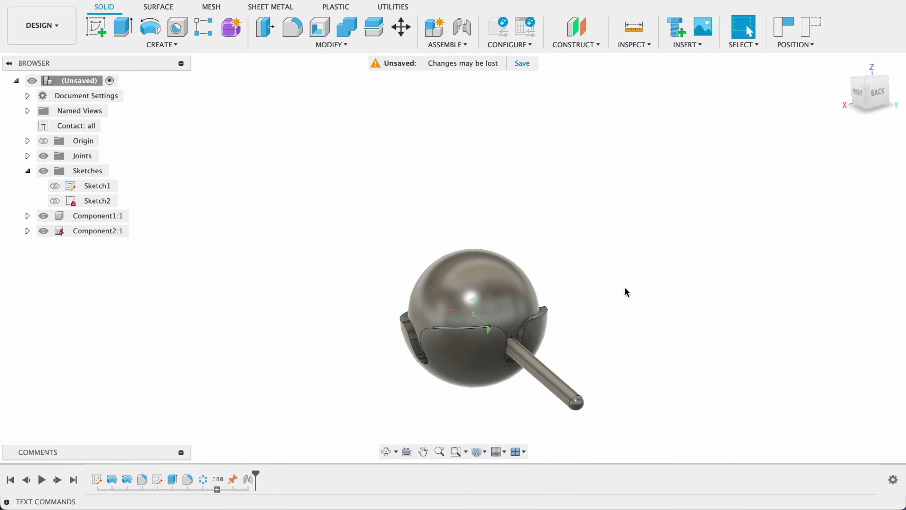
shift+middle_drag(624, 291, 596, 319)
drag(571, 335, 544, 81)
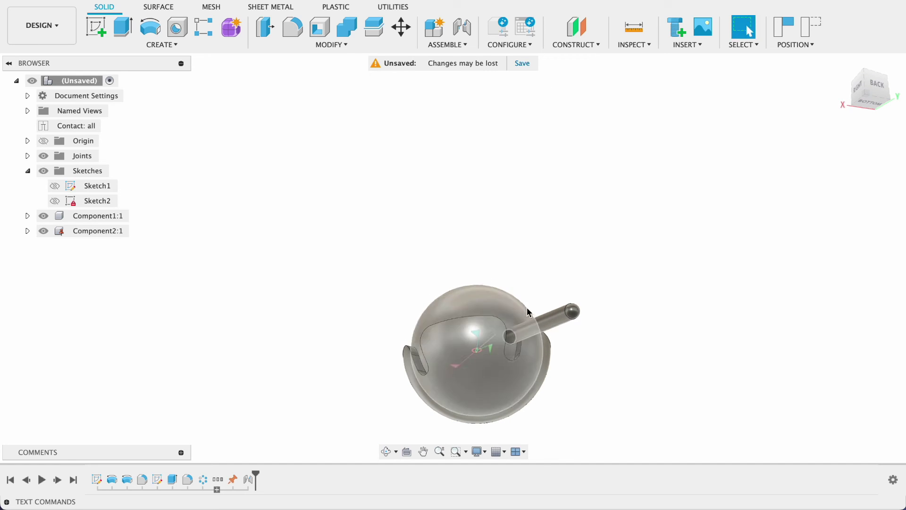
shift+middle_drag(574, 210, 561, 341)
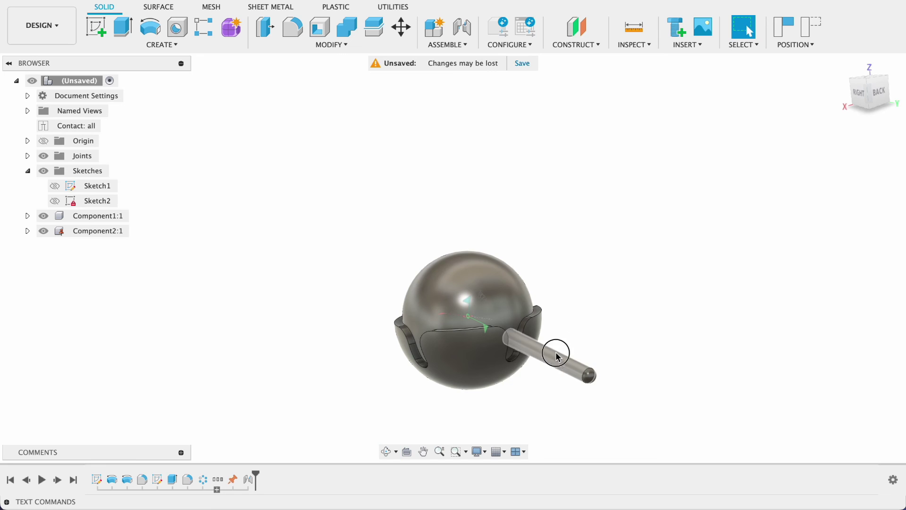
drag(557, 356, 454, 98)
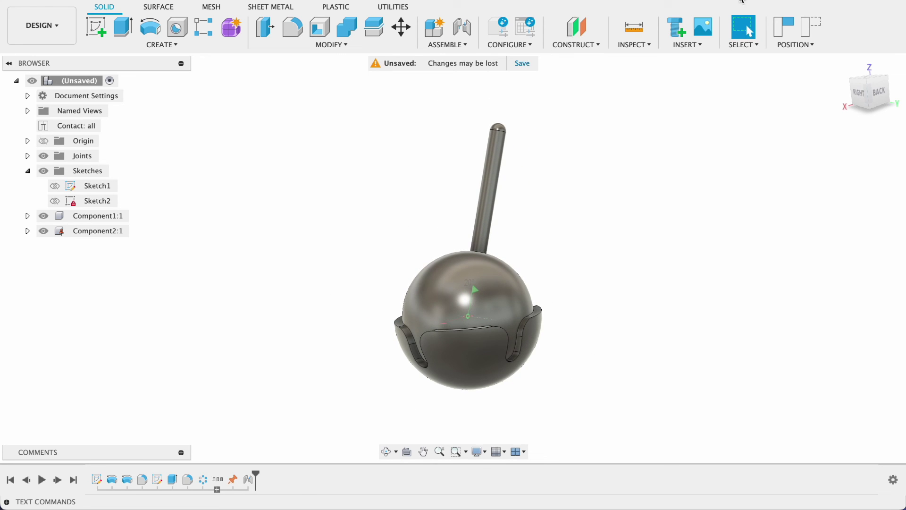
click(811, 26)
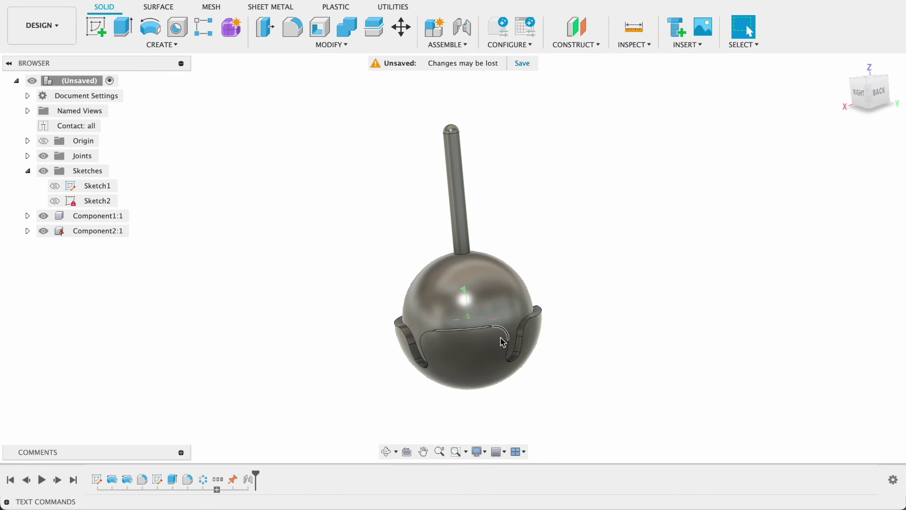
Search appearances for 'ano' and add Blue and Red Anodized Aluminum Glossy to the design.
right_click(491, 281)
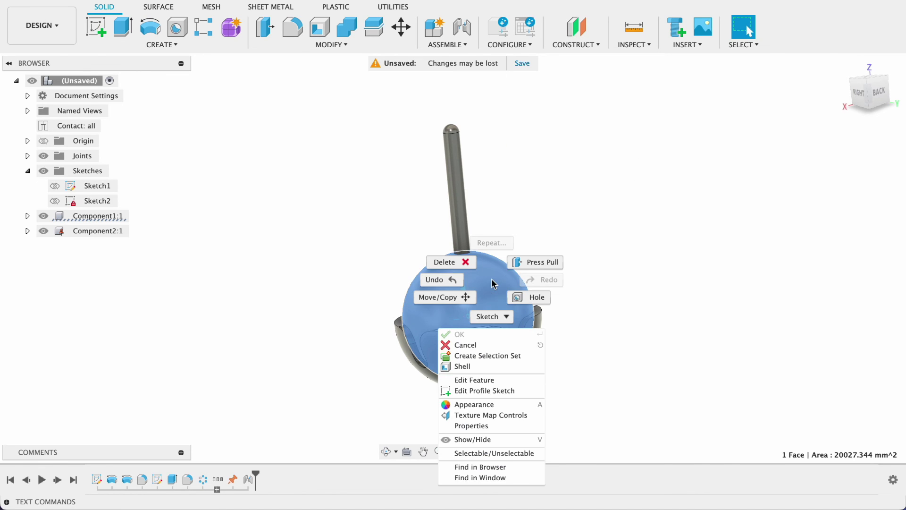
click(474, 404)
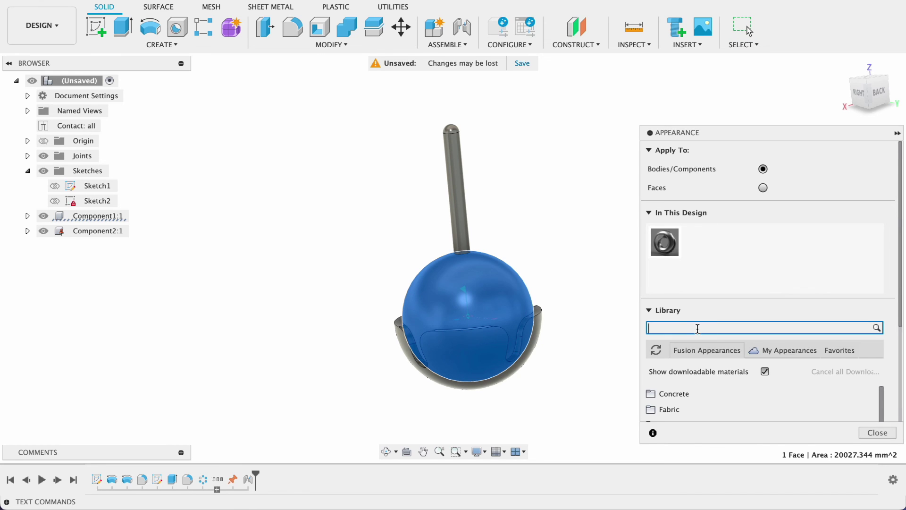
text(ano)
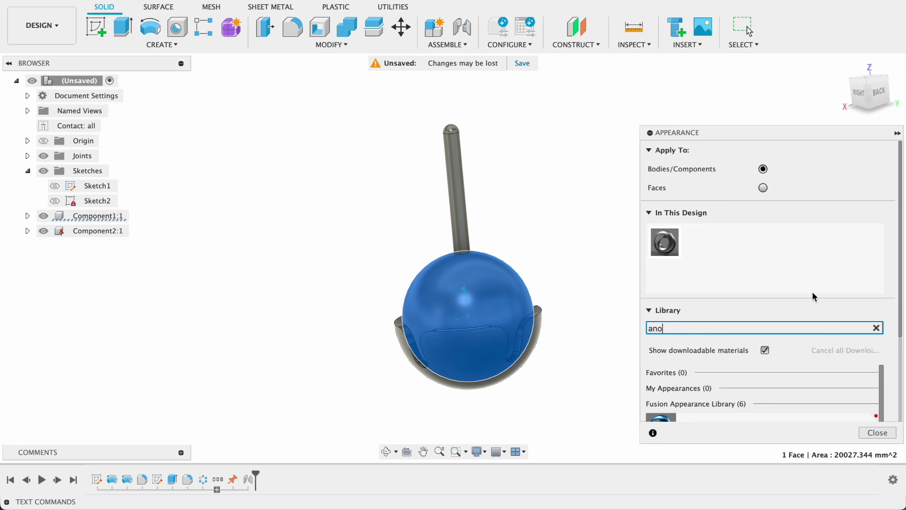
scroll(812, 290, down, 5)
scroll(821, 297, up, 3)
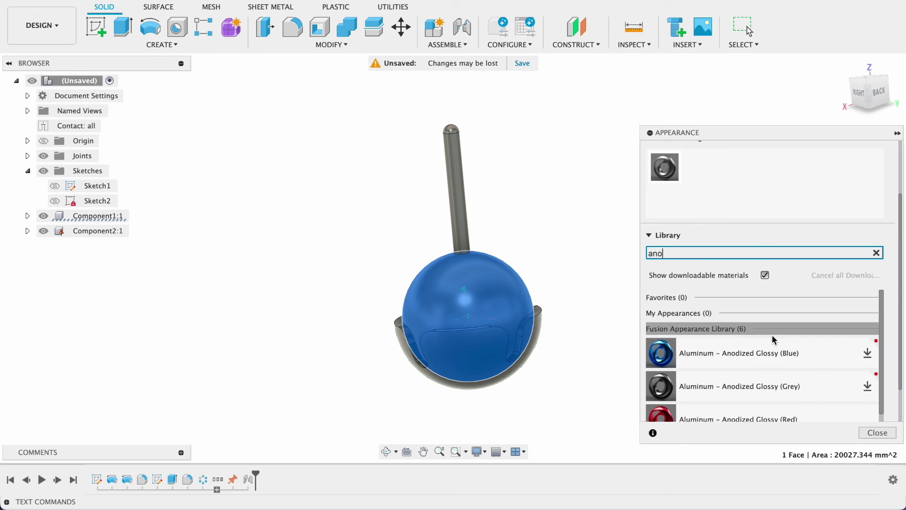
drag(767, 352, 746, 195)
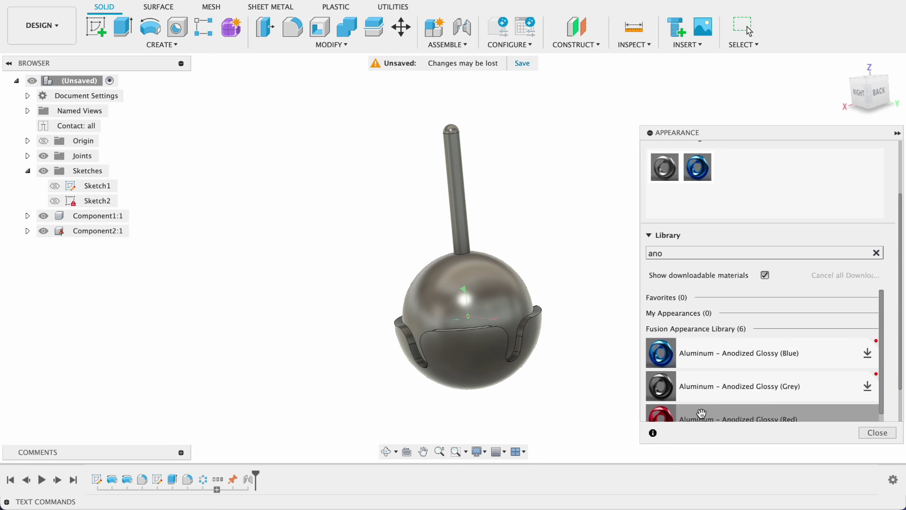
drag(702, 409, 773, 184)
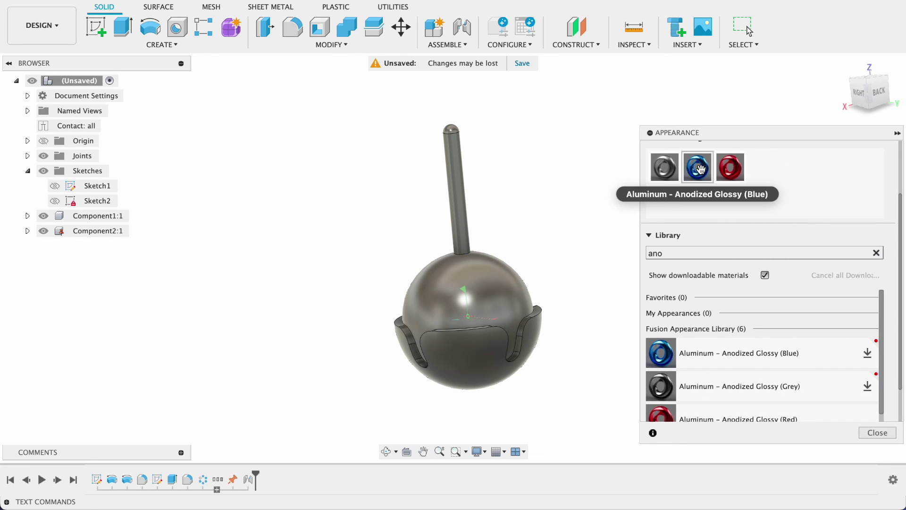
Apply the blue anodized finish to the socket and the red one to the ball and stick.
drag(700, 169, 464, 367)
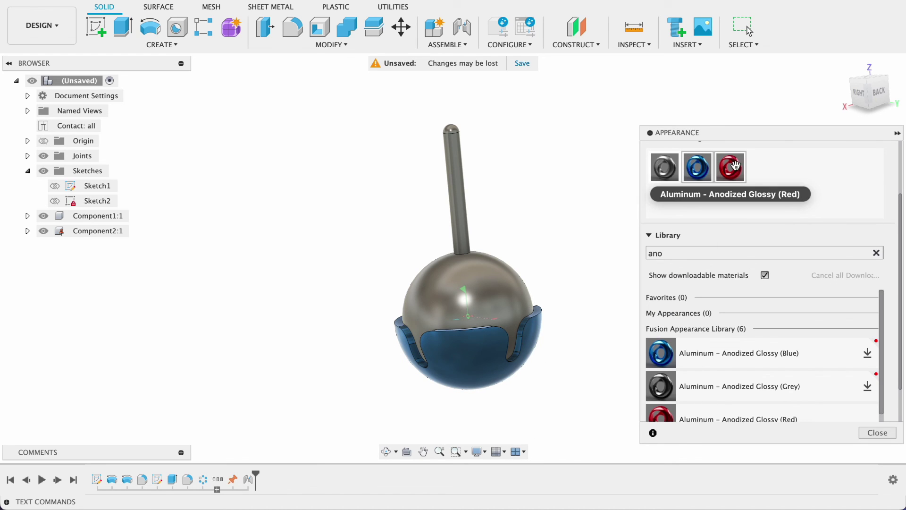
drag(729, 194, 465, 296)
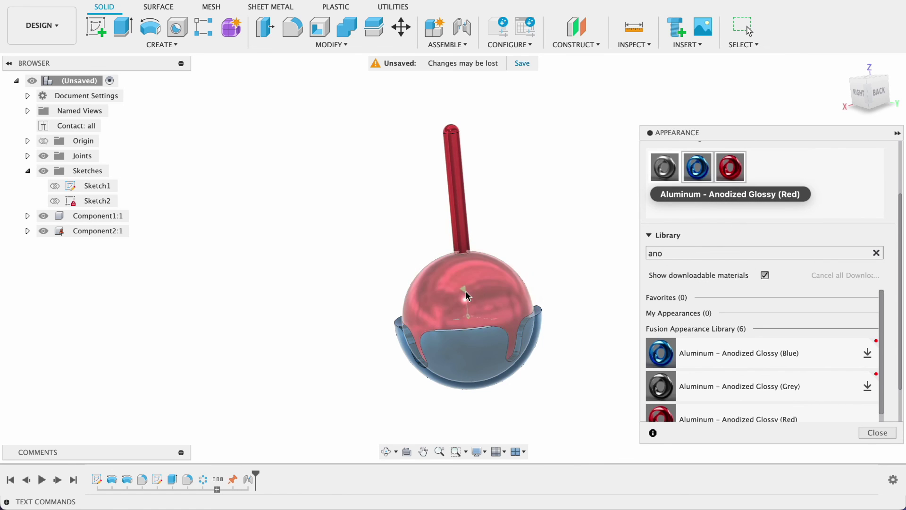
click(877, 433)
shift+middle_drag(677, 261, 614, 273)
shift+middle_drag(381, 317, 380, 314)
drag(449, 161, 437, 210)
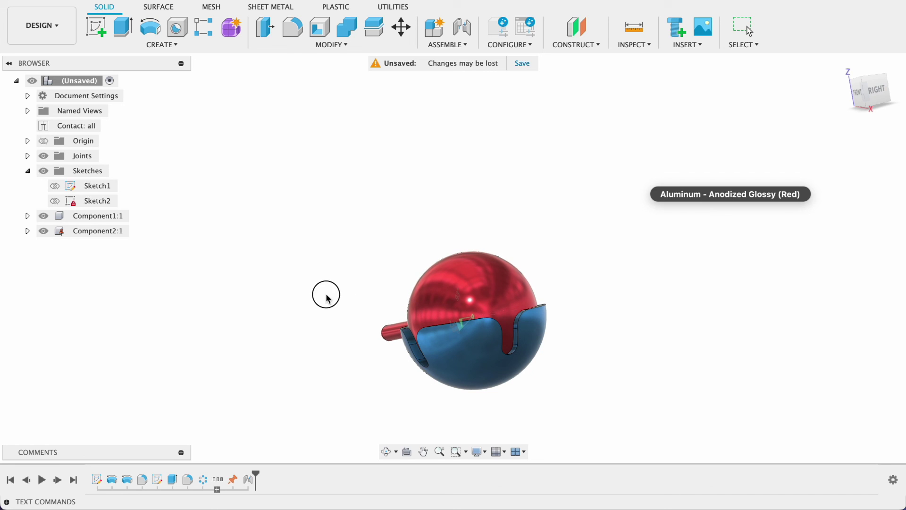
drag(394, 288, 528, 269)
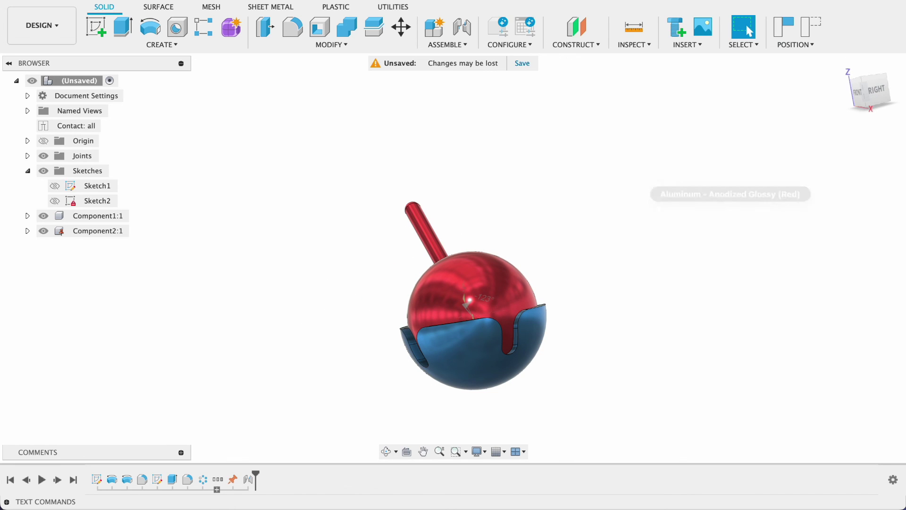
click(808, 26)
shift+middle_drag(694, 244, 501, 202)
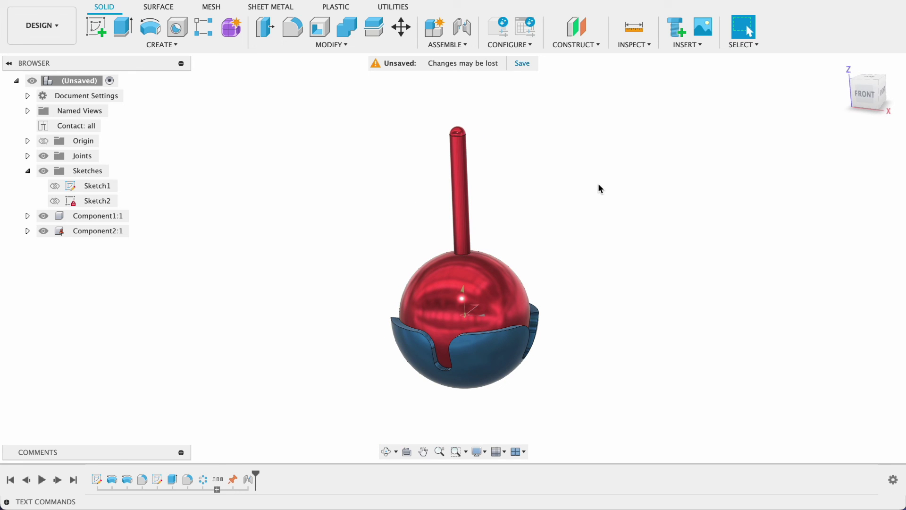